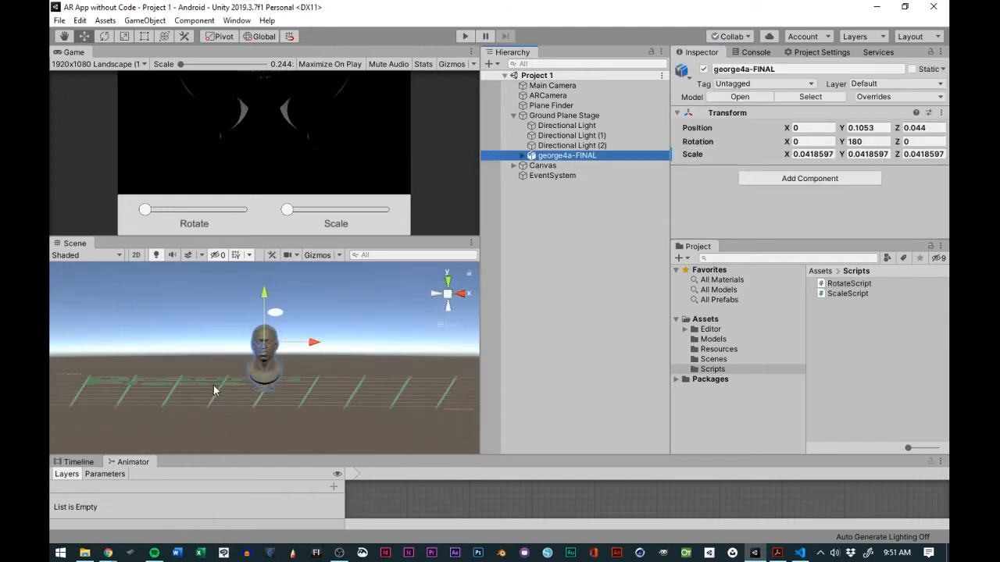
Step: Scale the george4a-FINAL bust up uniformly to about 0.115
{"action": "left_click_drag", "start_coordinate": [217, 391], "coordinate": [237, 405], "text": "alt"}
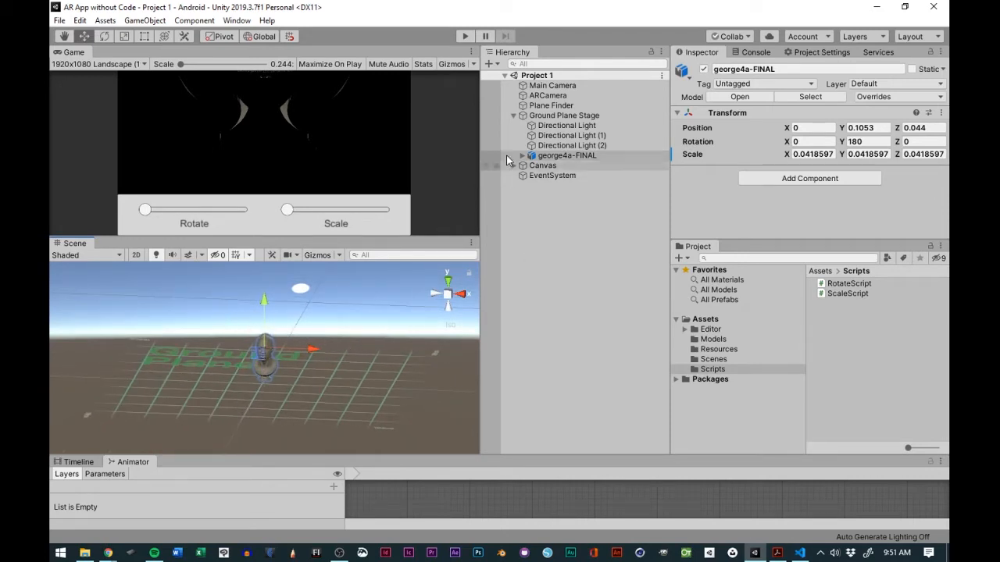
{"action": "left_click", "coordinate": [527, 157]}
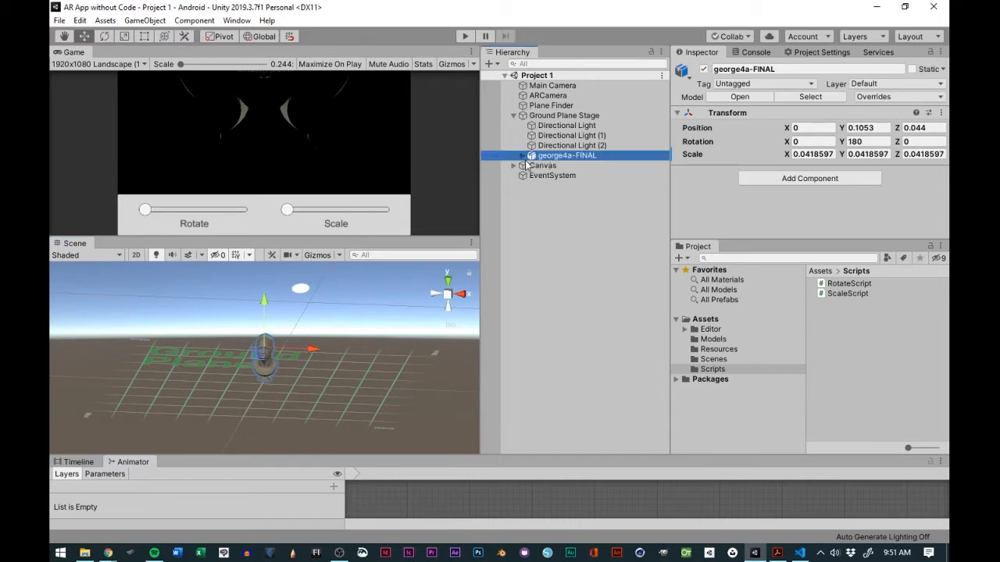
{"action": "left_click", "coordinate": [125, 37]}
{"action": "left_click_drag", "start_coordinate": [258, 359], "coordinate": [290, 340]}
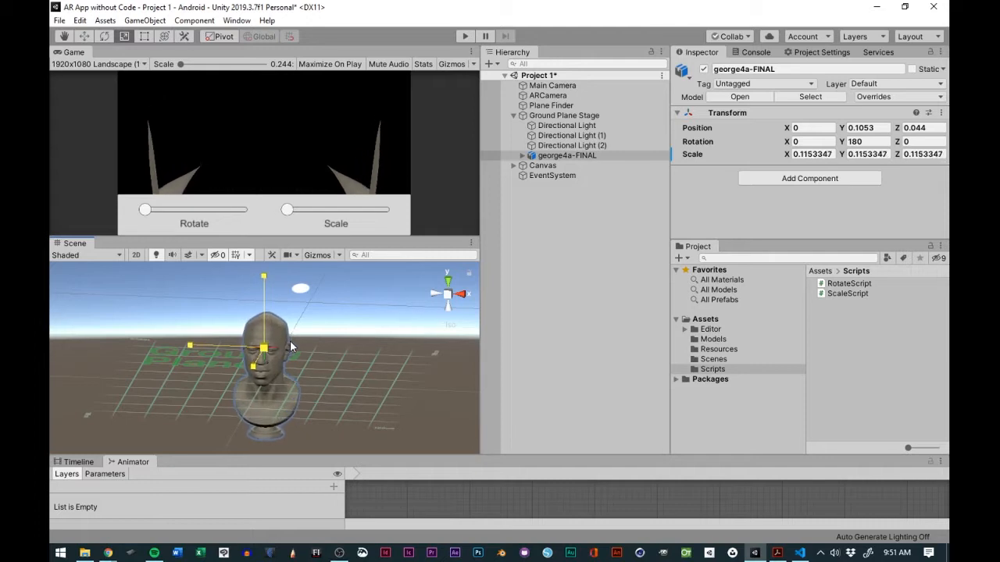
{"action": "scroll", "coordinate": [293, 358], "scroll_direction": "down", "scroll_amount": 5}
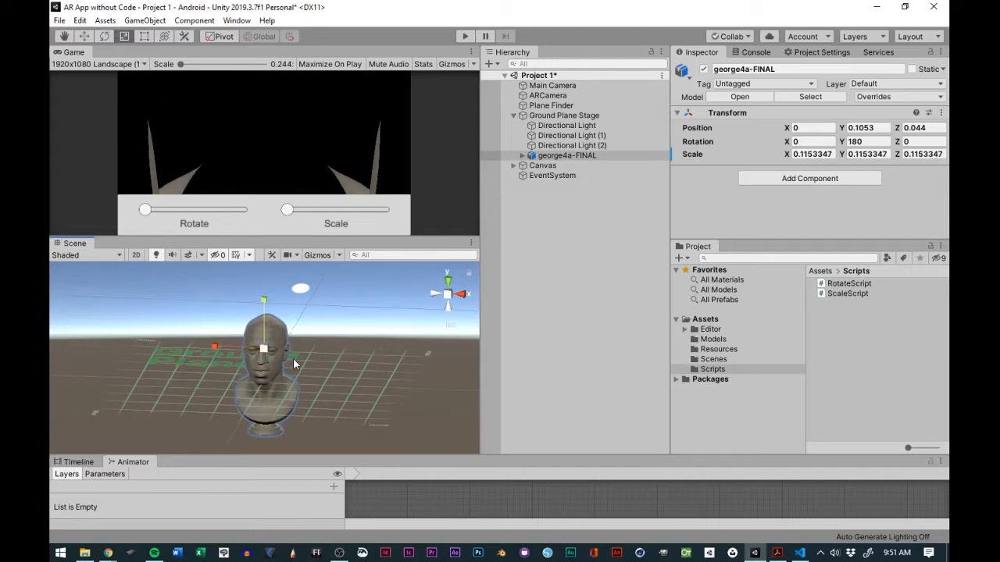
Step: Raise the george4a-FINAL bust along Y to about 0.292 so its base rests on the ground plane
{"action": "left_click", "coordinate": [86, 37]}
{"action": "key", "text": "x"}
{"action": "left_click_drag", "start_coordinate": [263, 320], "coordinate": [272, 274]}
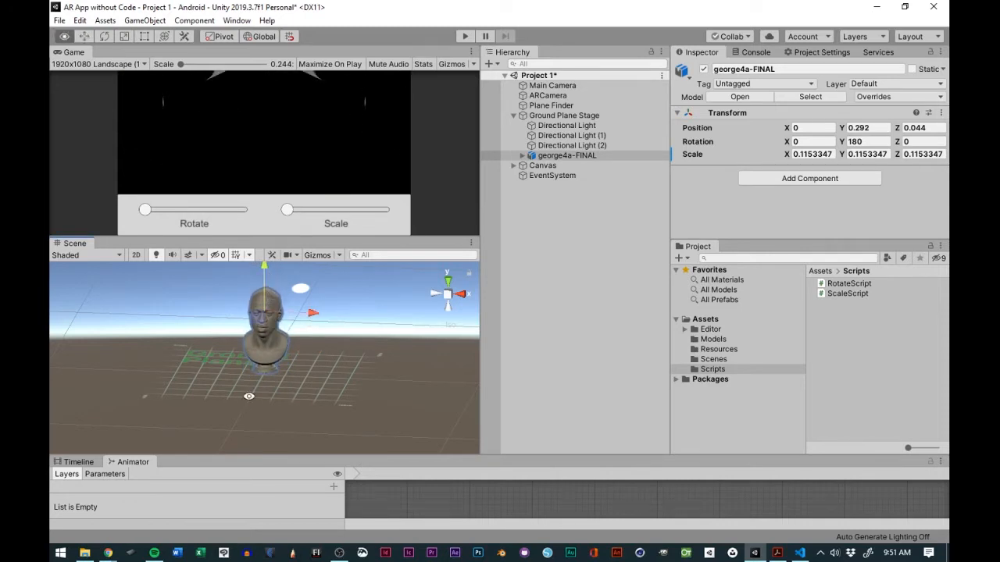
{"action": "mouse_move", "coordinate": [280, 375]}
{"action": "left_mouse_down", "text": "alt"}
{"action": "mouse_move", "coordinate": [266, 331]}
{"action": "mouse_move", "coordinate": [262, 367]}
{"action": "left_mouse_up", "text": "alt"}
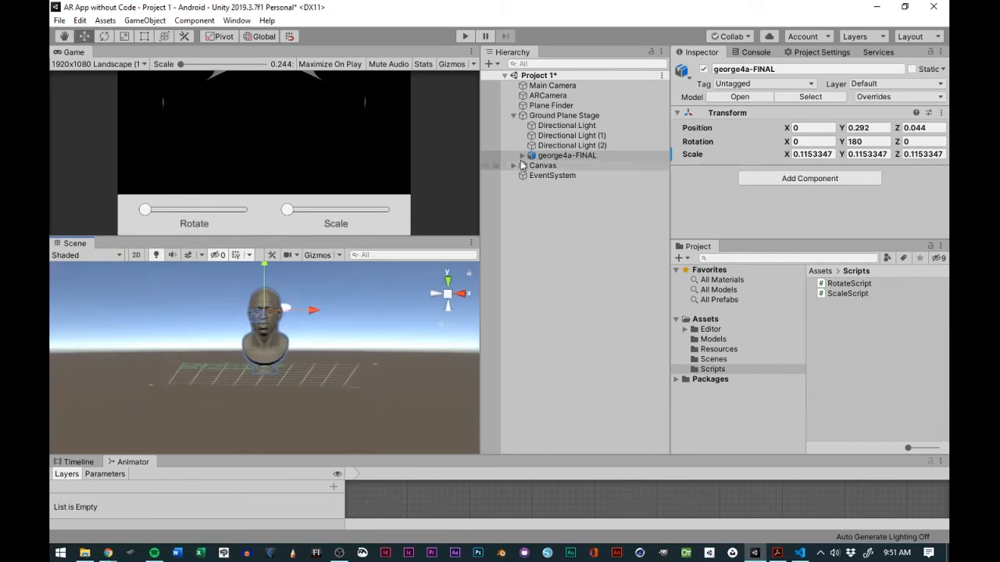
{"action": "left_click", "coordinate": [524, 222]}
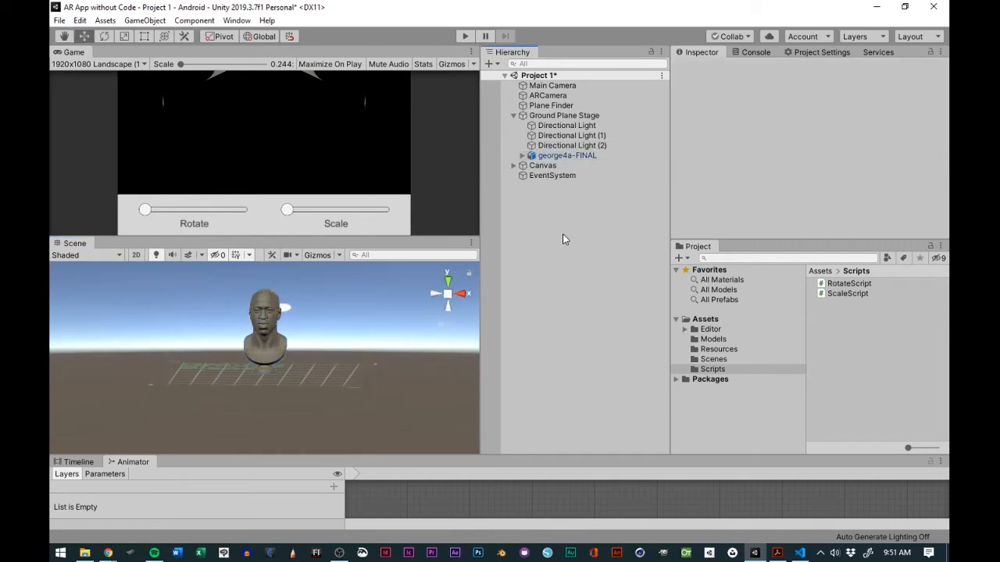
Step: Create an empty child object under Ground Plane Stage
{"action": "left_click", "coordinate": [544, 114]}
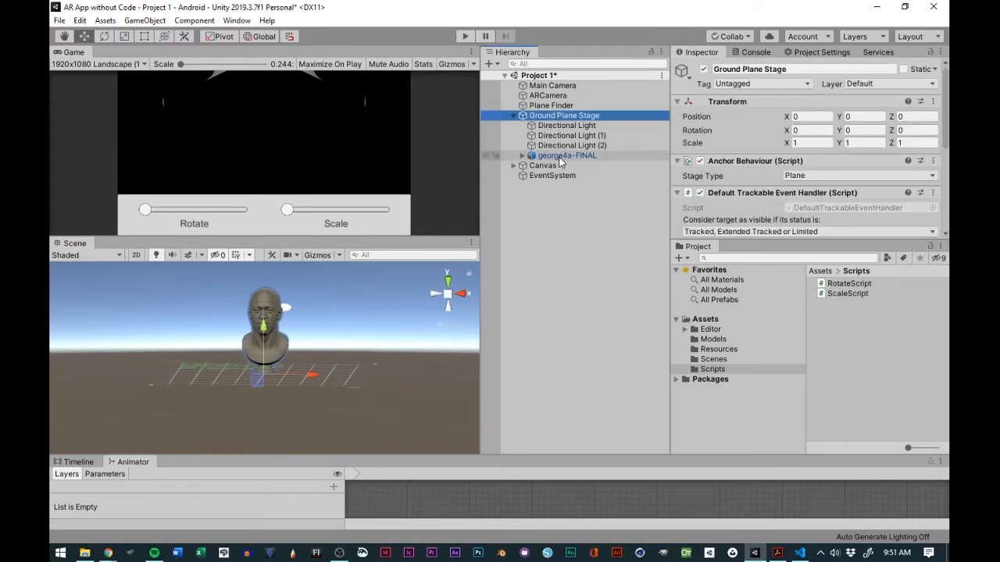
{"action": "left_click", "coordinate": [560, 157]}
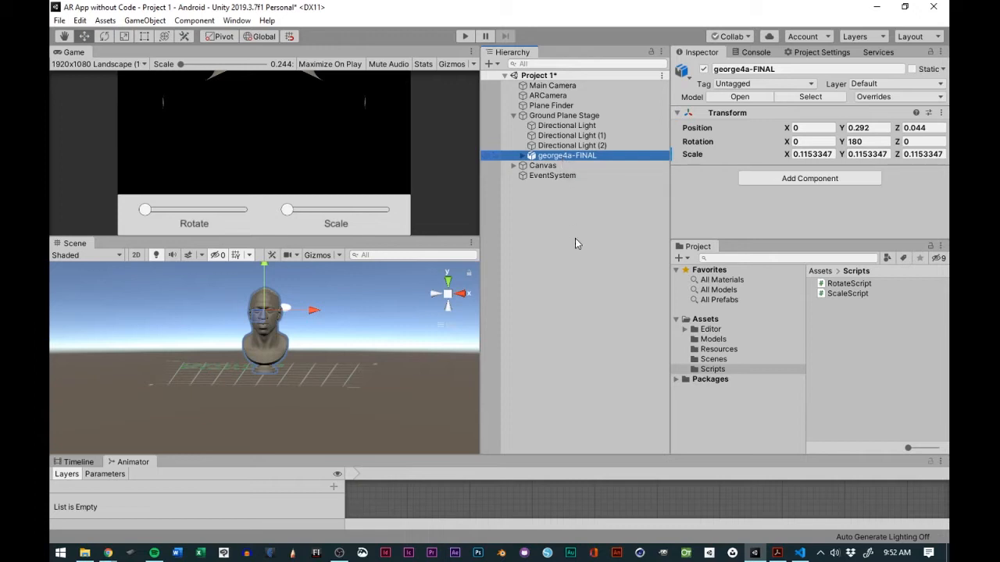
{"action": "right_click", "coordinate": [549, 117]}
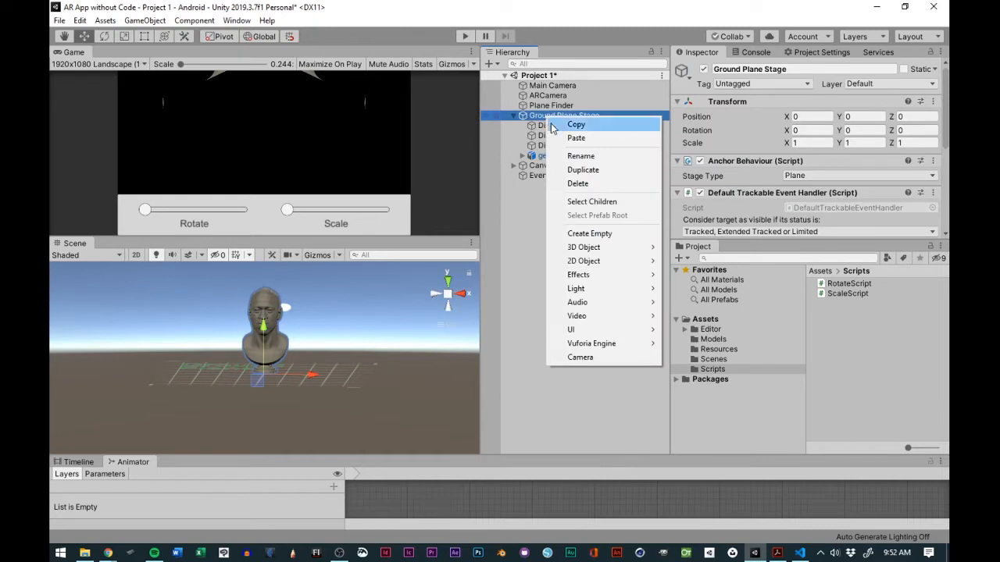
{"action": "left_click", "coordinate": [592, 236]}
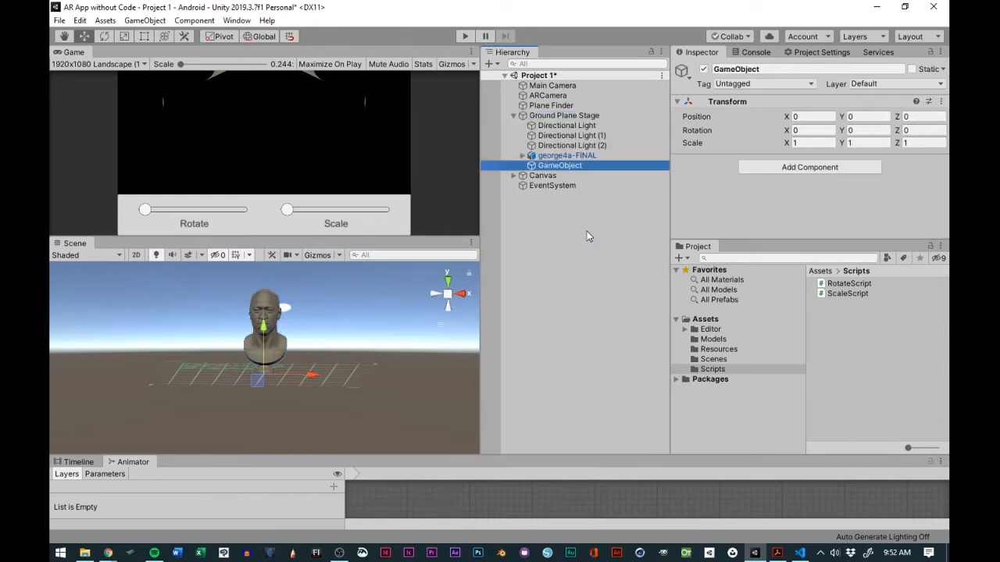
Step: Compare the pivot position of the new empty GameObject with that of the george4a-FINAL bust in the scene
{"action": "double_click", "coordinate": [553, 166]}
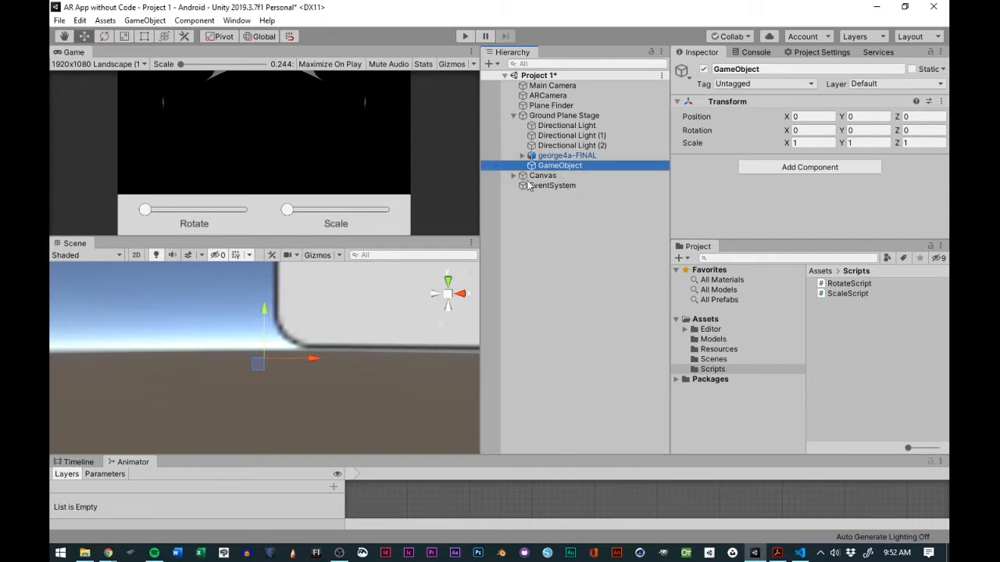
{"action": "scroll", "coordinate": [321, 348], "scroll_direction": "up", "scroll_amount": 5}
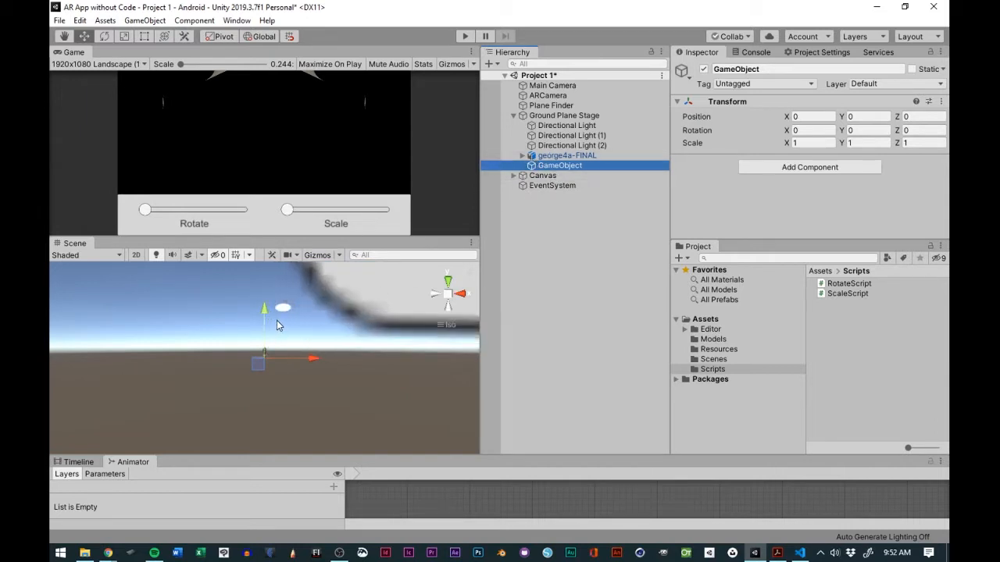
{"action": "scroll", "coordinate": [281, 322], "scroll_direction": "down", "scroll_amount": 5}
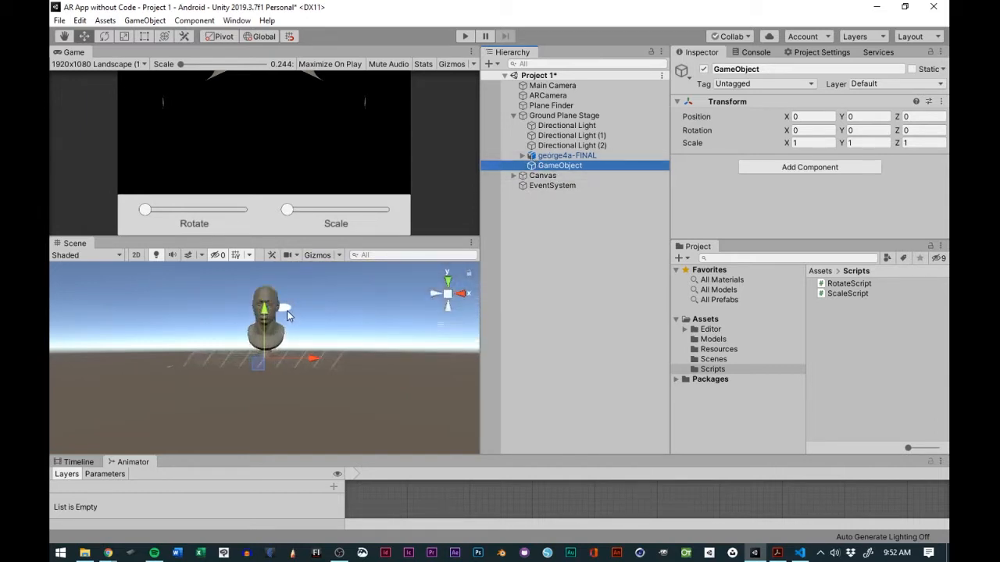
{"action": "scroll", "coordinate": [288, 314], "scroll_direction": "up", "scroll_amount": 3}
{"action": "left_click", "coordinate": [549, 156]}
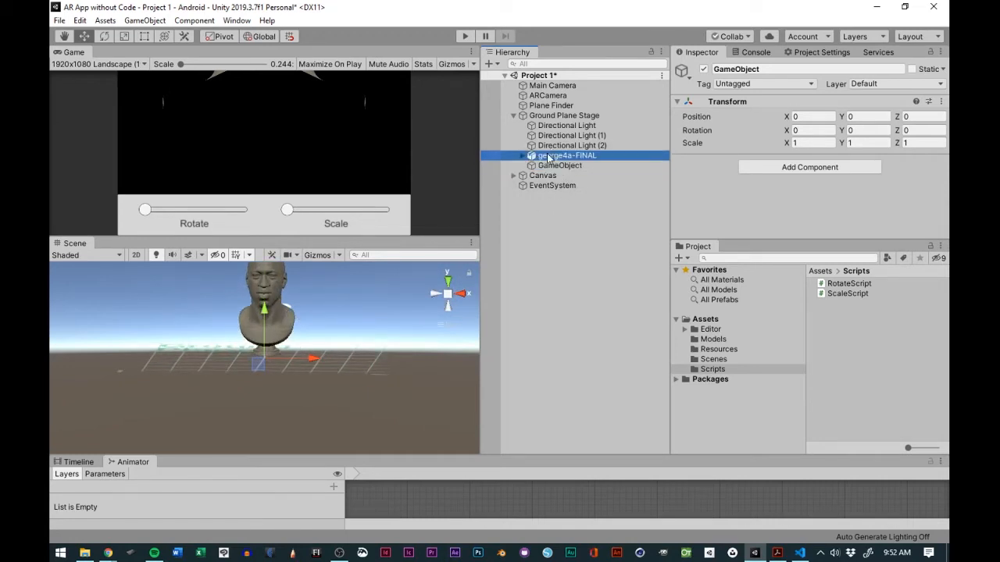
{"action": "scroll", "coordinate": [299, 373], "scroll_direction": "down", "scroll_amount": 3}
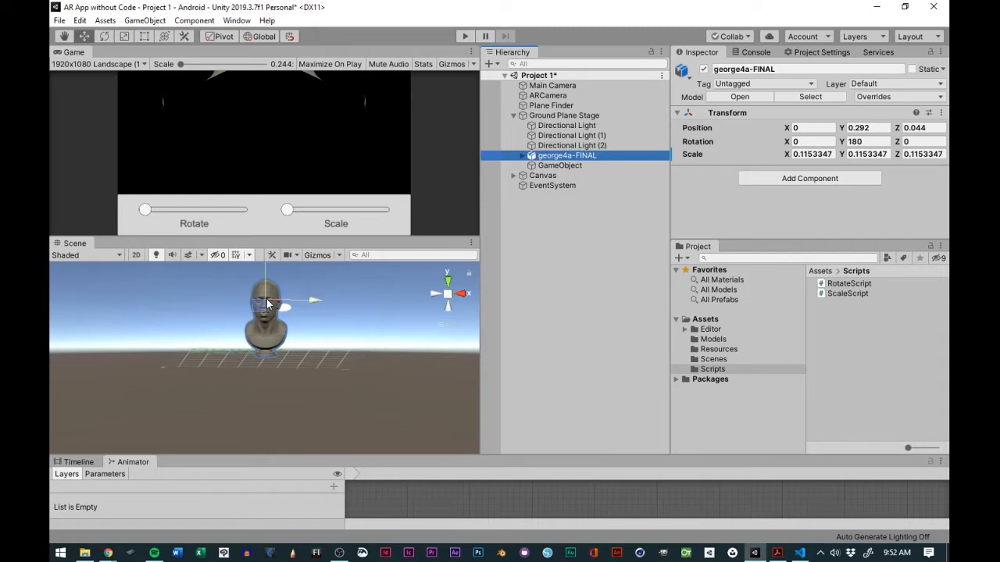
{"action": "left_click", "coordinate": [560, 166]}
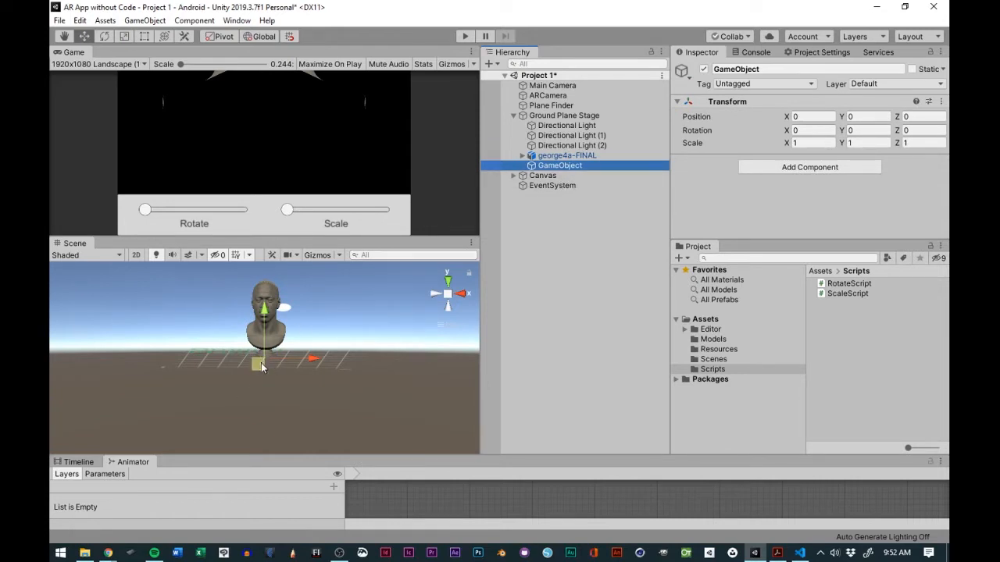
{"action": "mouse_move", "coordinate": [264, 368]}
{"action": "left_mouse_down", "text": "alt"}
{"action": "mouse_move", "coordinate": [259, 435]}
{"action": "mouse_move", "coordinate": [150, 401]}
{"action": "mouse_move", "coordinate": [326, 370]}
{"action": "mouse_move", "coordinate": [274, 371]}
{"action": "left_mouse_up", "text": "alt"}
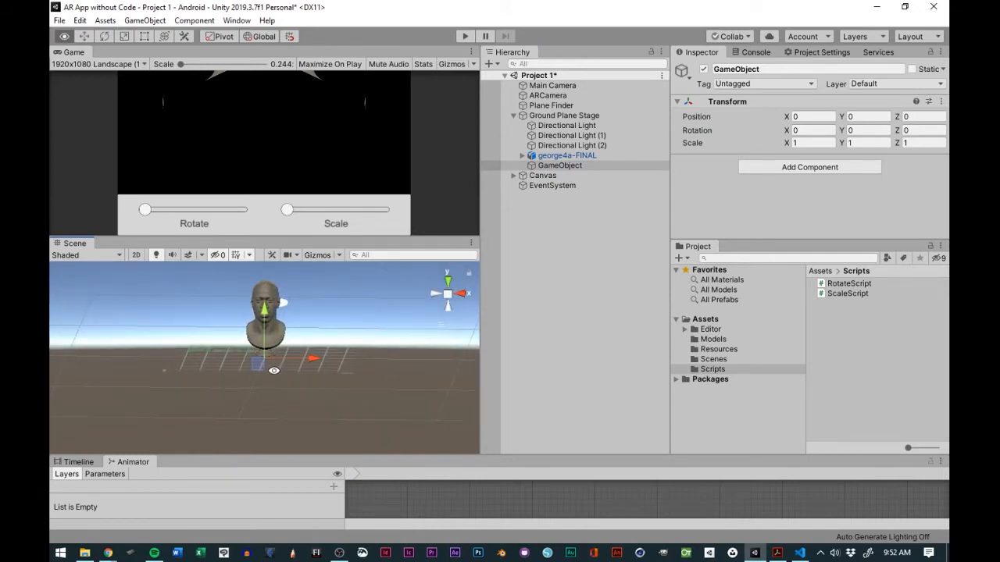
{"action": "double_click", "coordinate": [559, 166]}
{"action": "left_click", "coordinate": [551, 156]}
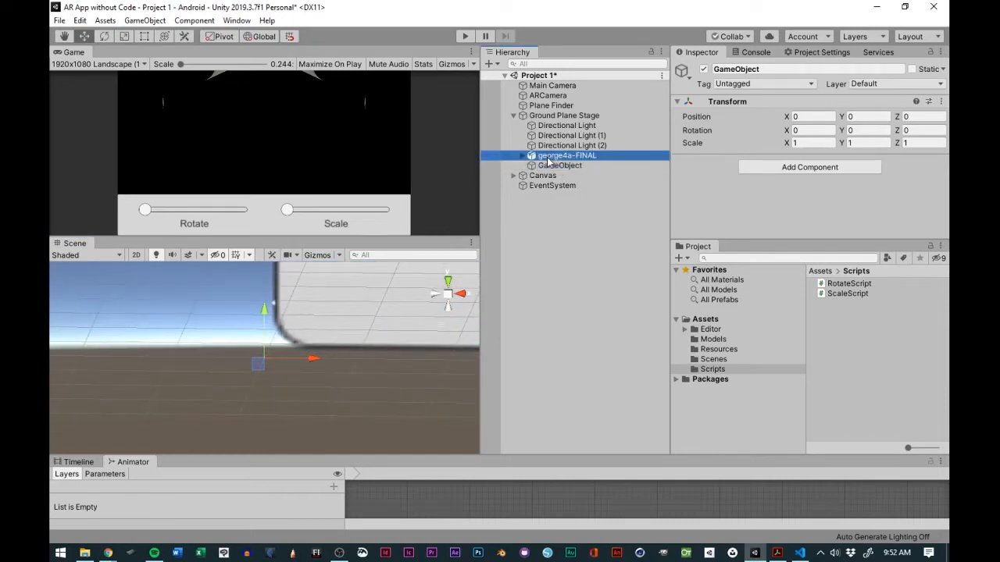
Step: Rename the empty GameObject under Ground Plane Stage as Model Anchor
{"action": "left_click", "coordinate": [555, 165]}
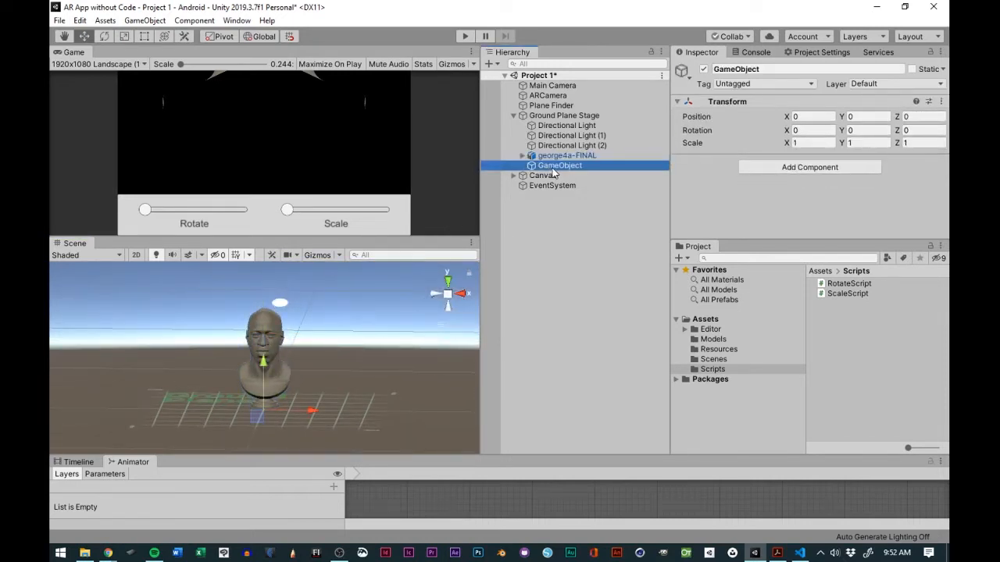
{"action": "left_click", "coordinate": [554, 167]}
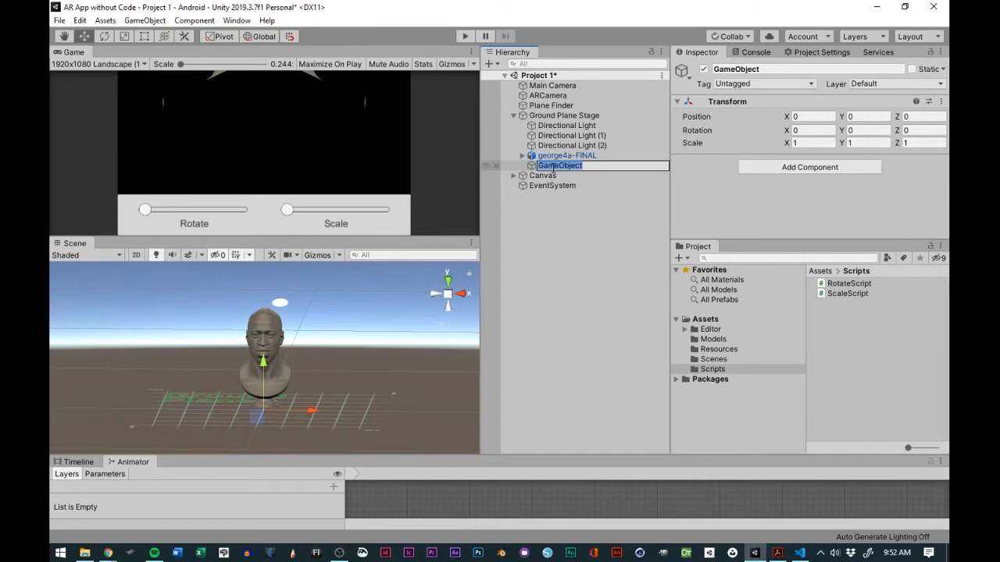
{"action": "type", "text": "Model"}
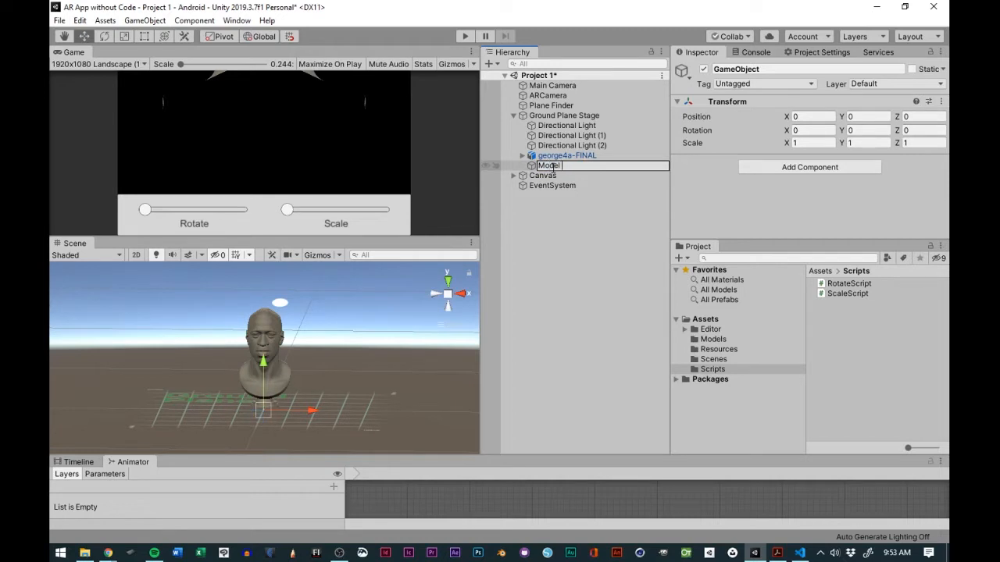
{"action": "type", "text": " Anchor"}
{"action": "left_click", "coordinate": [586, 231]}
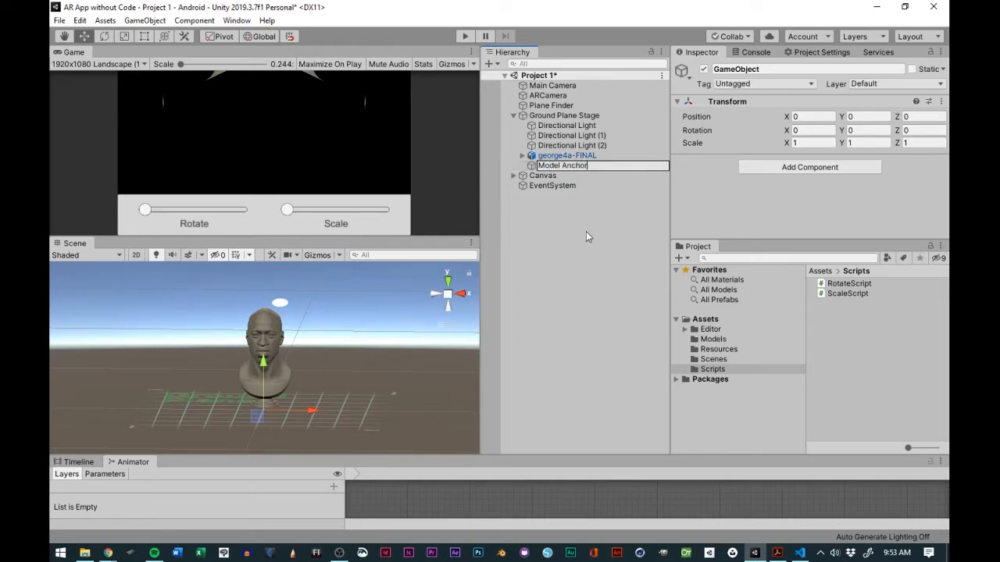
Step: Make george4a-FINAL a child of Model Anchor and check the nesting of both objects
{"action": "left_click_drag", "start_coordinate": [555, 159], "coordinate": [557, 172]}
{"action": "left_click", "coordinate": [557, 166]}
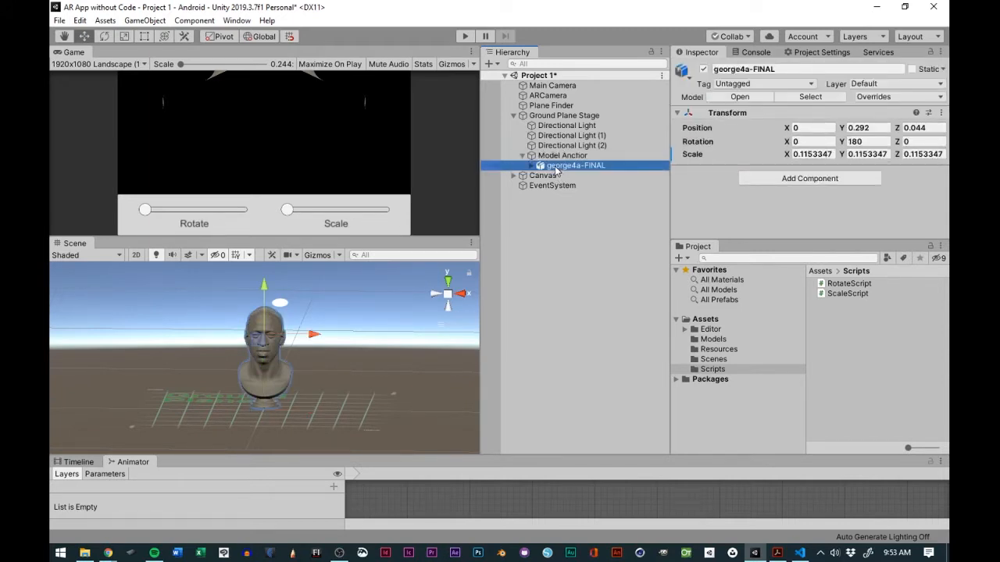
{"action": "left_click", "coordinate": [557, 156]}
{"action": "left_click_drag", "start_coordinate": [554, 167], "coordinate": [556, 158]}
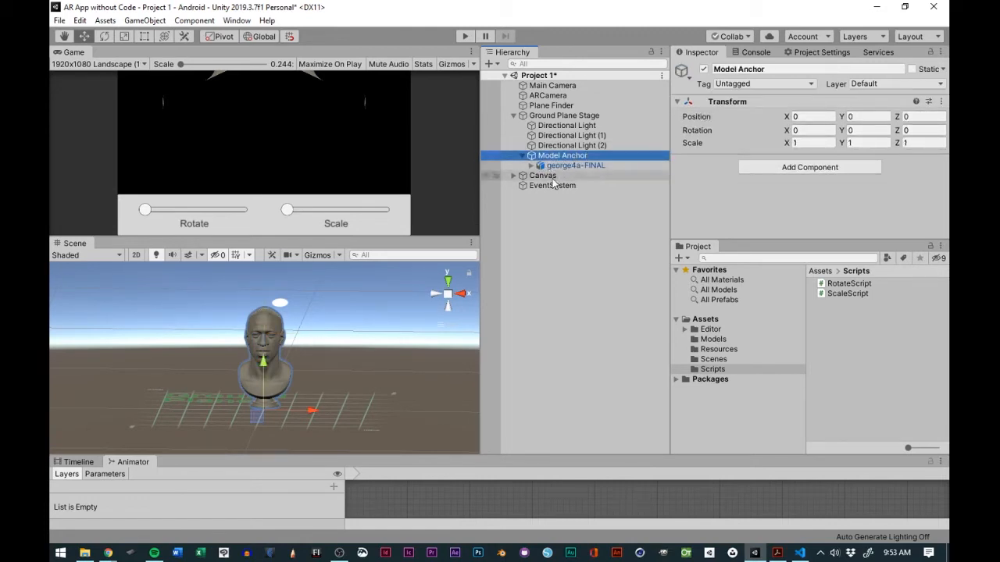
{"action": "left_click", "coordinate": [561, 165]}
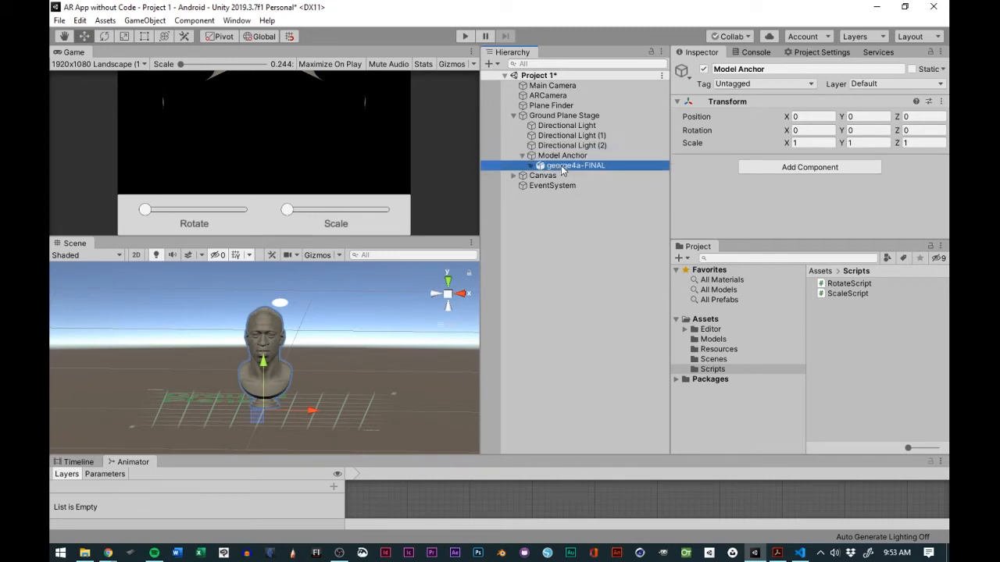
{"action": "left_click", "coordinate": [532, 166]}
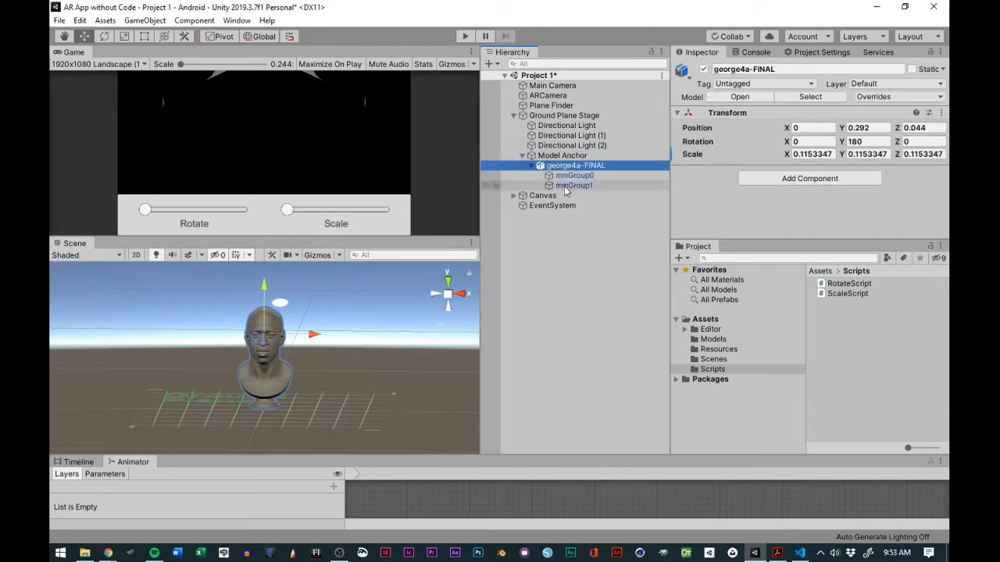
{"action": "left_click", "coordinate": [532, 166]}
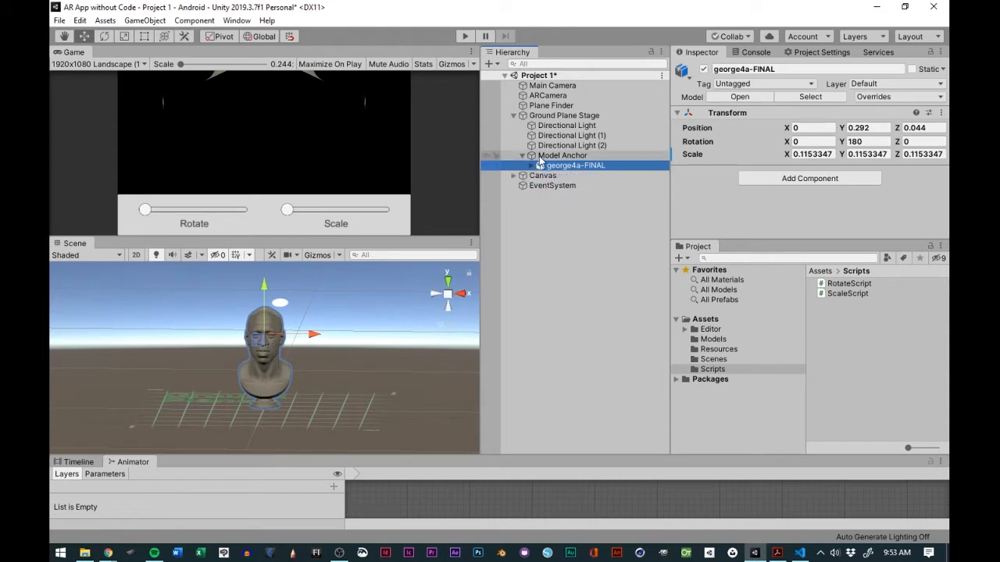
Step: Select Model Anchor and save both the scene and the project
{"action": "left_click", "coordinate": [562, 156]}
{"action": "left_click", "coordinate": [59, 21]}
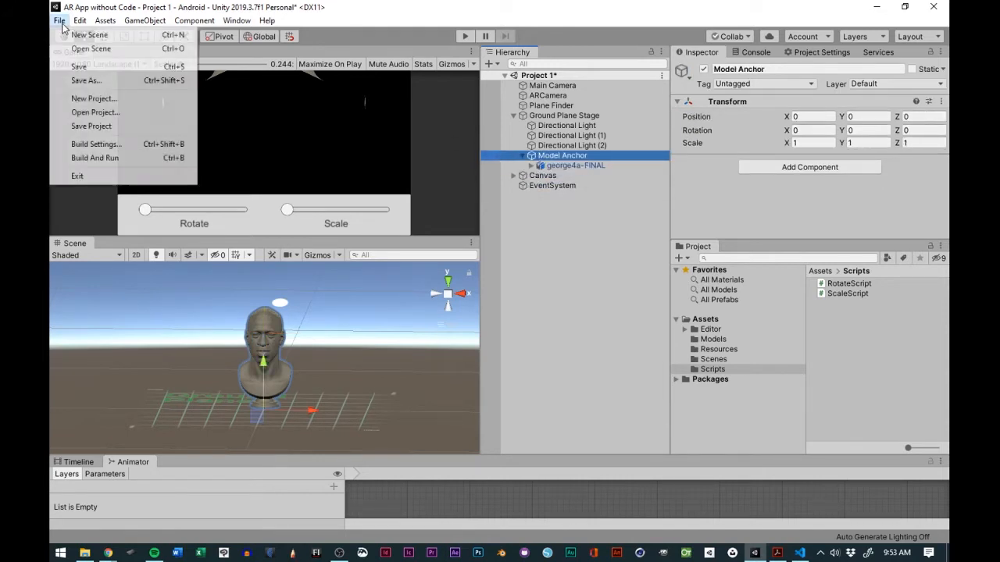
{"action": "left_click", "coordinate": [53, 67]}
{"action": "left_click", "coordinate": [59, 20]}
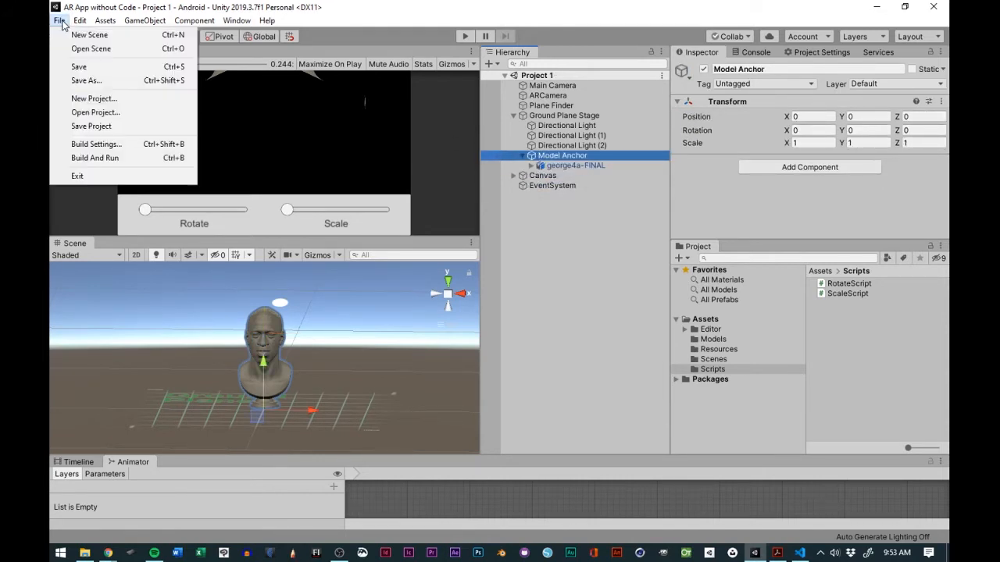
{"action": "left_click", "coordinate": [95, 125]}
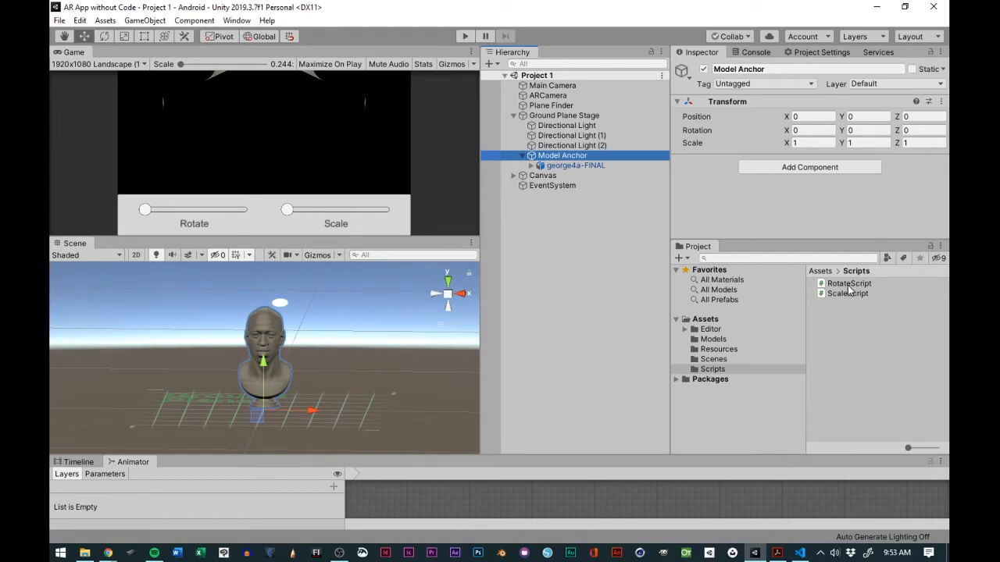
Step: Attach RotateScript and ScaleScript to Model Anchor as components
{"action": "left_click_drag", "start_coordinate": [848, 285], "coordinate": [767, 201]}
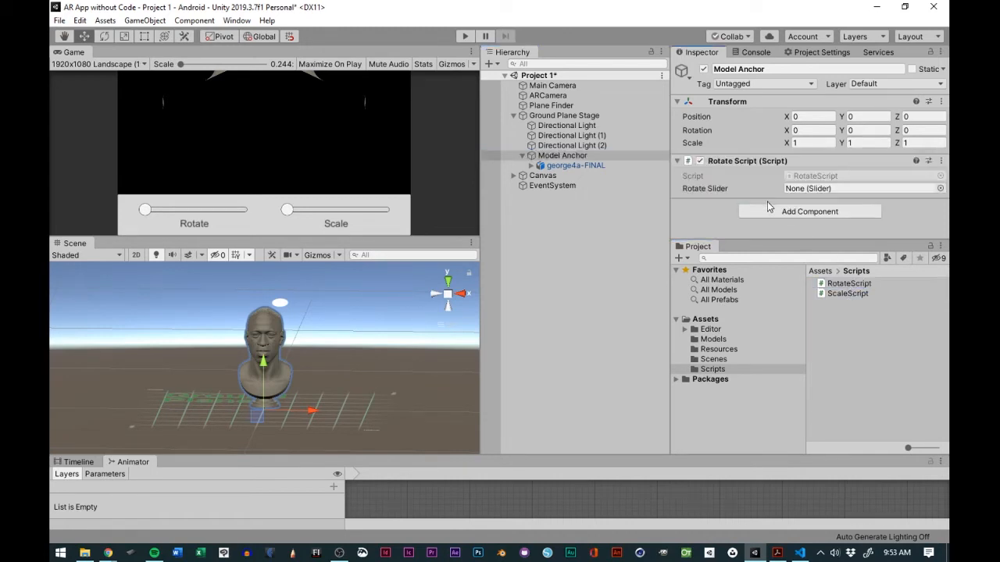
{"action": "left_click_drag", "start_coordinate": [840, 294], "coordinate": [729, 213]}
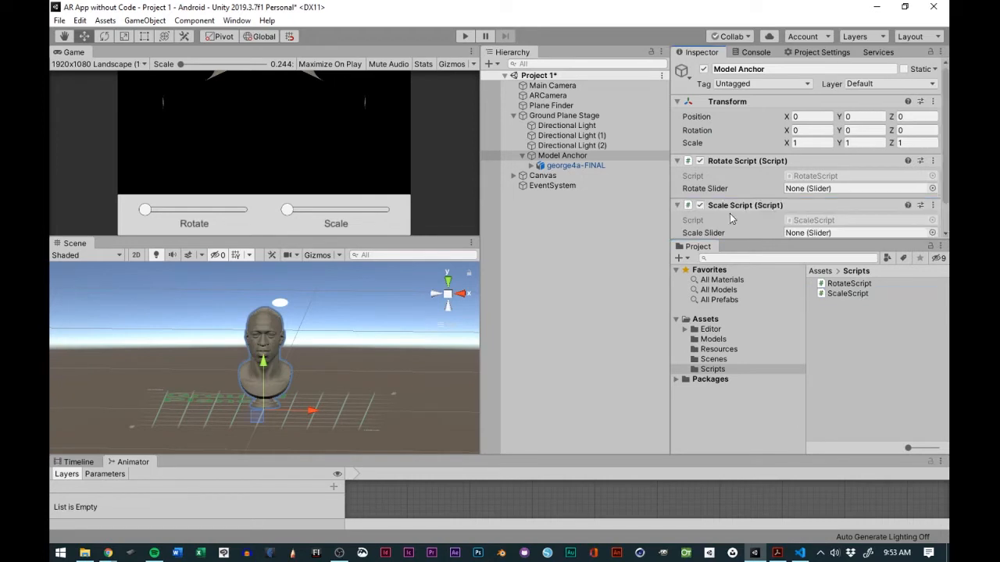
{"action": "scroll", "coordinate": [732, 215], "scroll_direction": "down", "scroll_amount": 1}
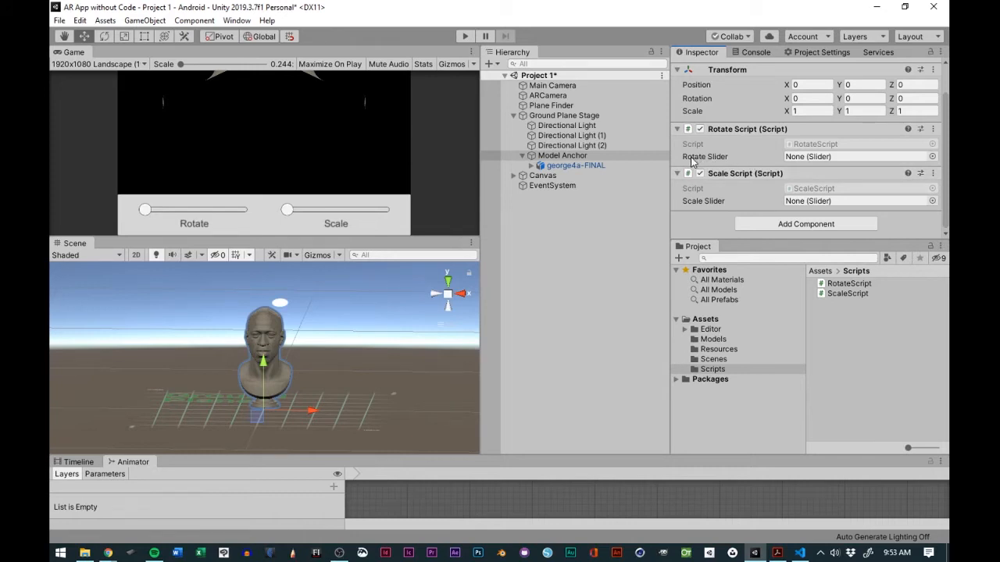
Step: Assign ScaleSlider from the Canvas panel to the Scale Slider field of Model Anchor's Scale Script
{"action": "left_click", "coordinate": [513, 175]}
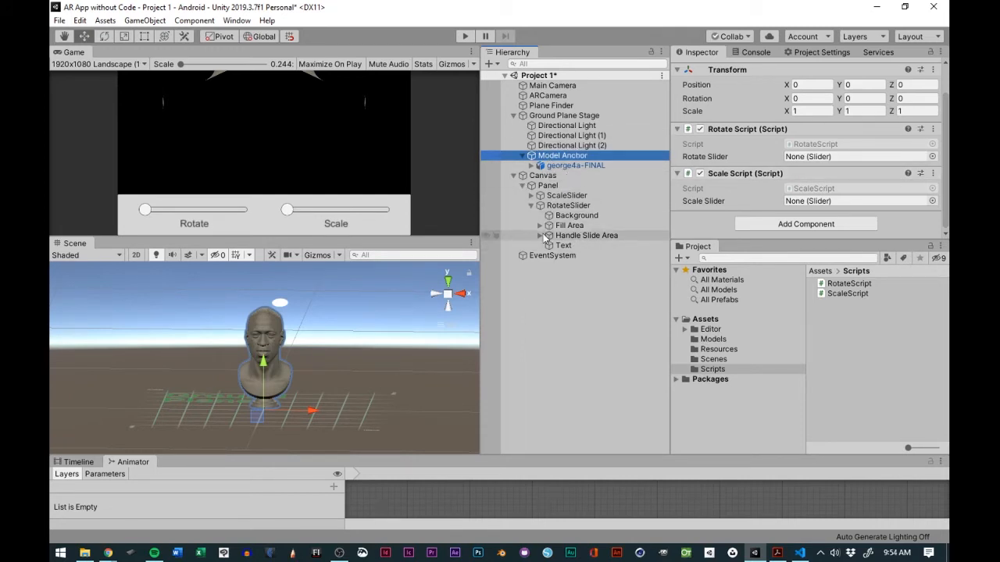
{"action": "left_click", "coordinate": [529, 206]}
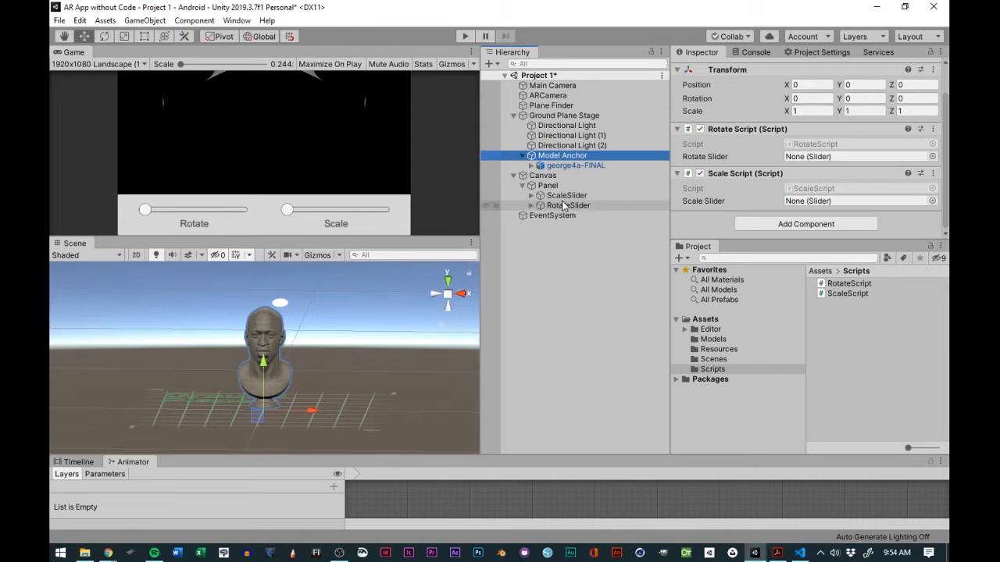
{"action": "left_click_drag", "start_coordinate": [557, 201], "coordinate": [831, 205]}
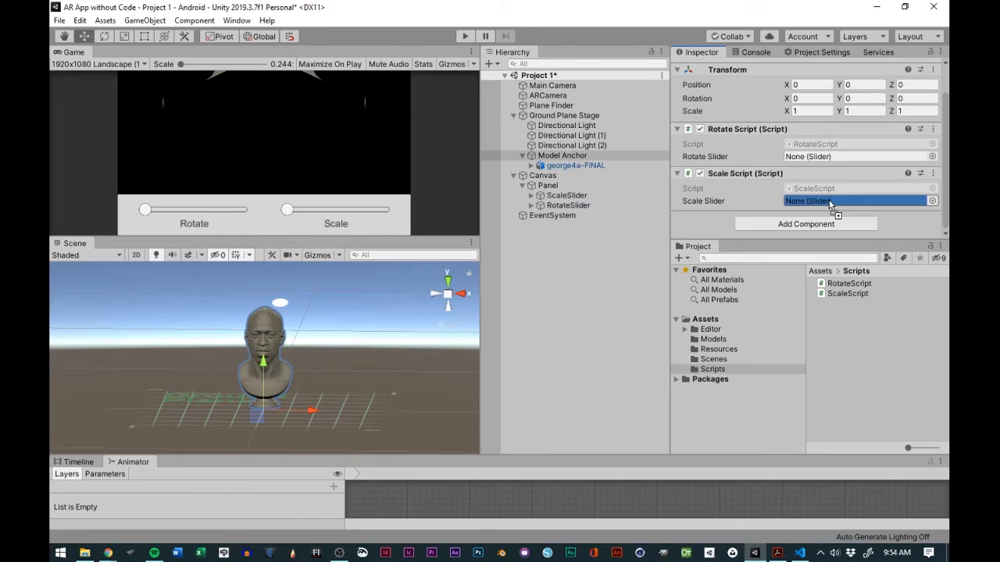
{"action": "left_click_drag", "start_coordinate": [830, 205], "coordinate": [830, 205]}
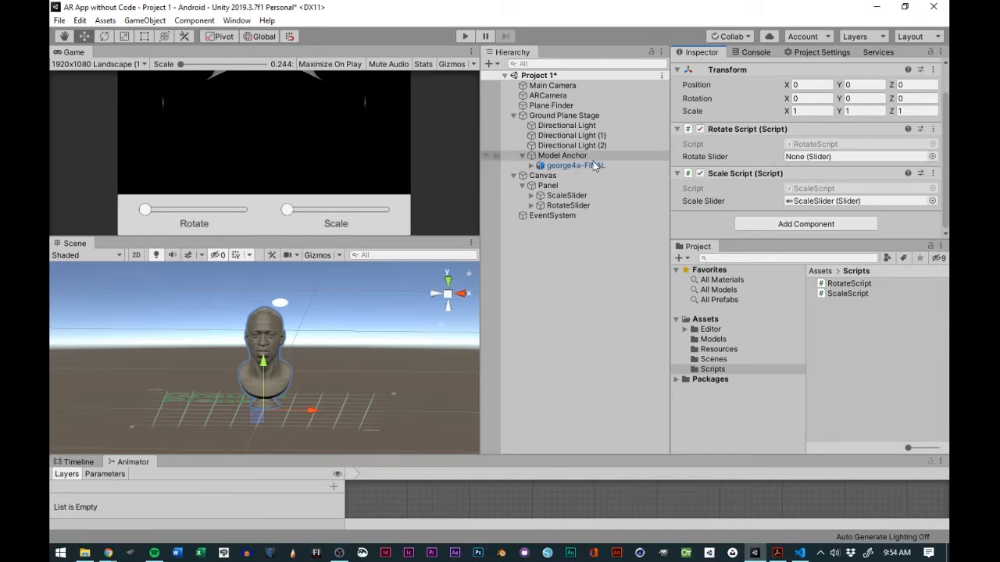
Step: Assign RotateSlider to the Rotate Slider field of Model Anchor's Rotate Script and enlarge the component view
{"action": "left_click", "coordinate": [932, 157]}
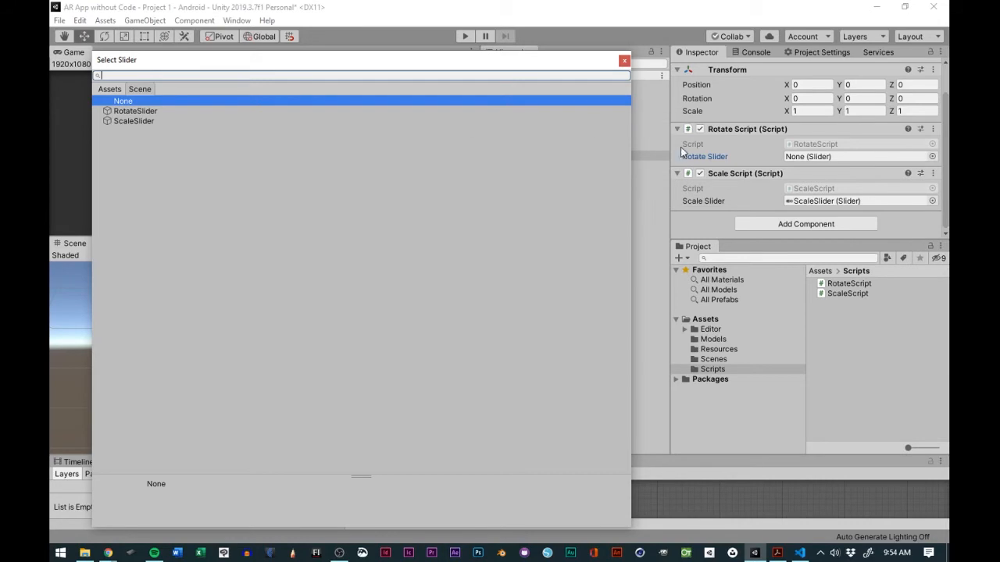
{"action": "double_click", "coordinate": [127, 112]}
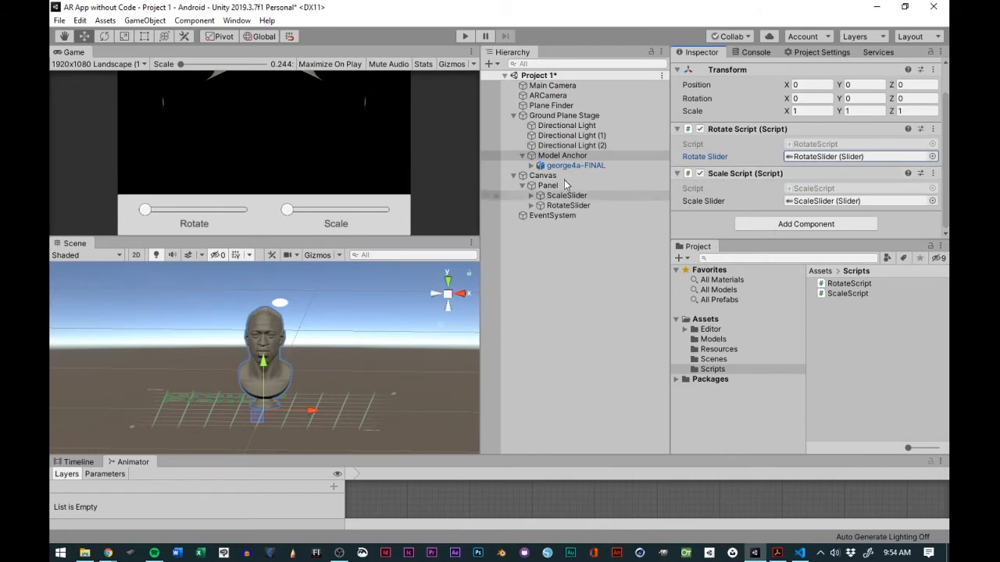
{"action": "left_click", "coordinate": [554, 157]}
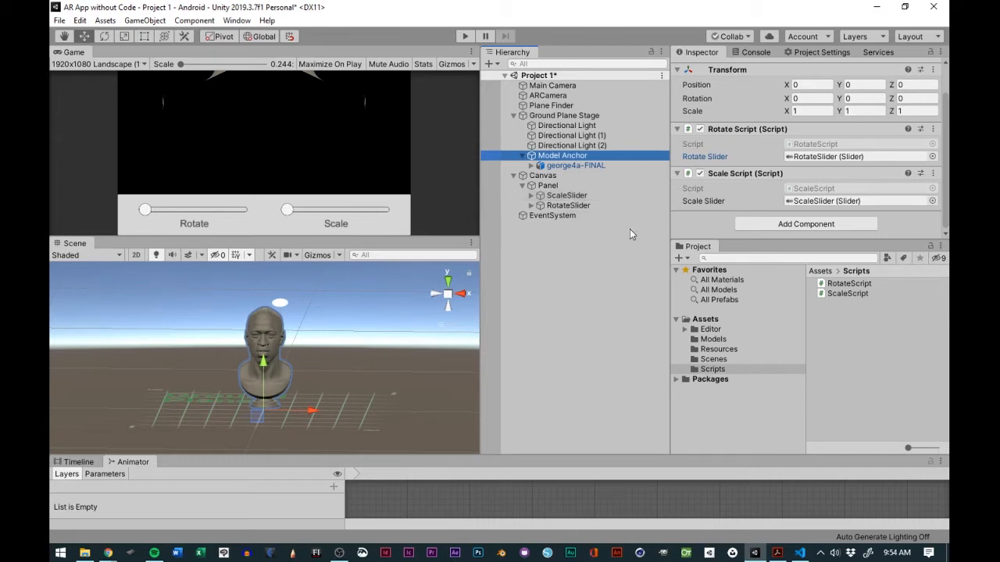
{"action": "left_click_drag", "start_coordinate": [709, 239], "coordinate": [712, 303]}
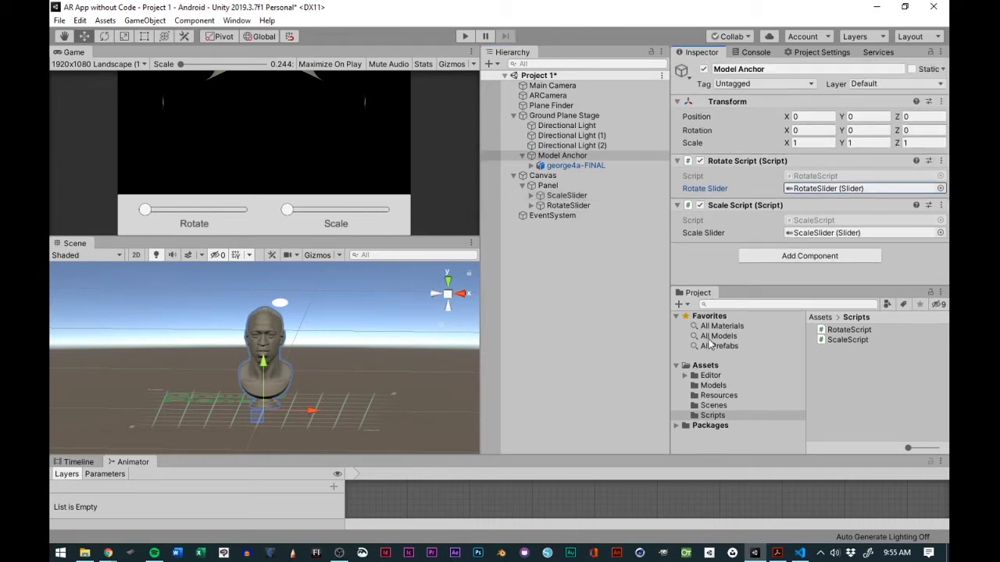
Step: Examine ScaleSlider's Slider component settings, including its Min Value and Max Value
{"action": "left_click", "coordinate": [554, 196]}
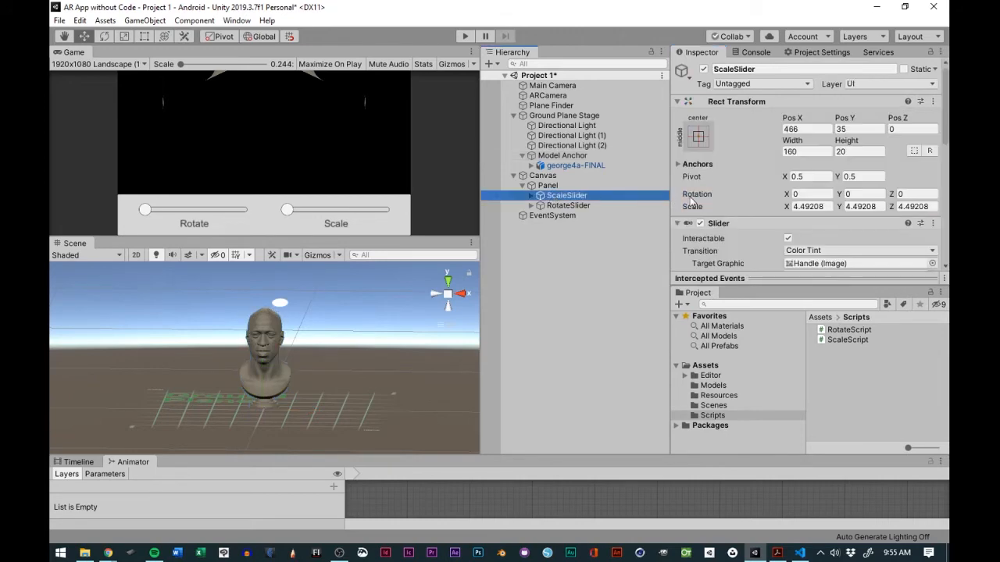
{"action": "scroll", "coordinate": [774, 185], "scroll_direction": "down", "scroll_amount": 8}
{"action": "scroll", "coordinate": [774, 185], "scroll_direction": "up", "scroll_amount": 8}
{"action": "scroll", "coordinate": [771, 184], "scroll_direction": "down", "scroll_amount": 3}
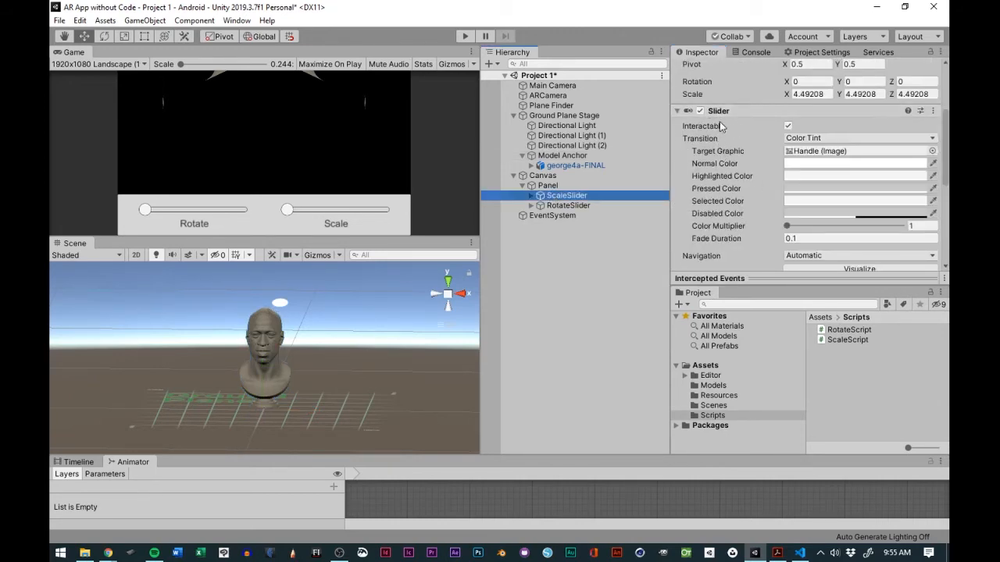
{"action": "scroll", "coordinate": [724, 125], "scroll_direction": "down", "scroll_amount": 3}
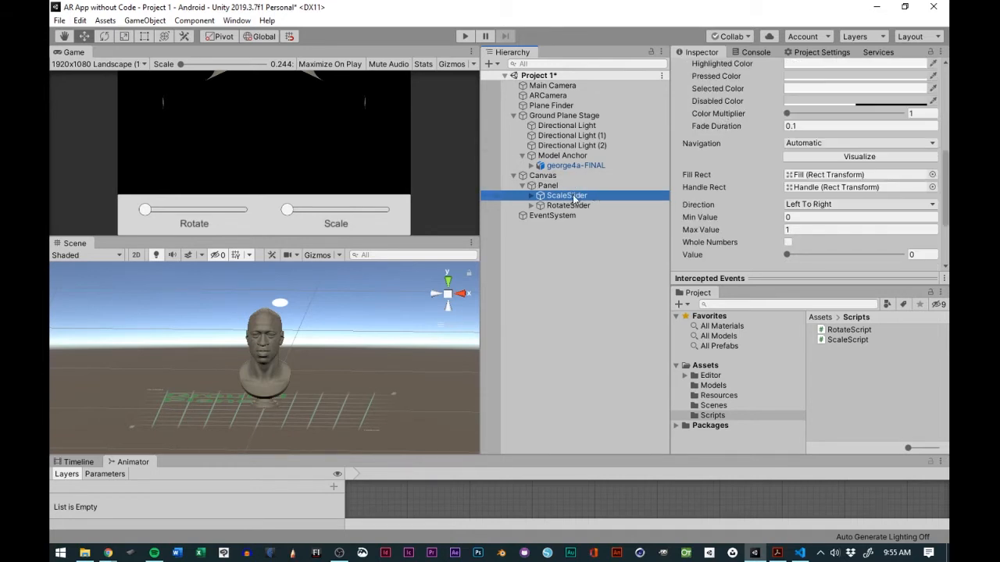
{"action": "scroll", "coordinate": [698, 148], "scroll_direction": "up", "scroll_amount": 3}
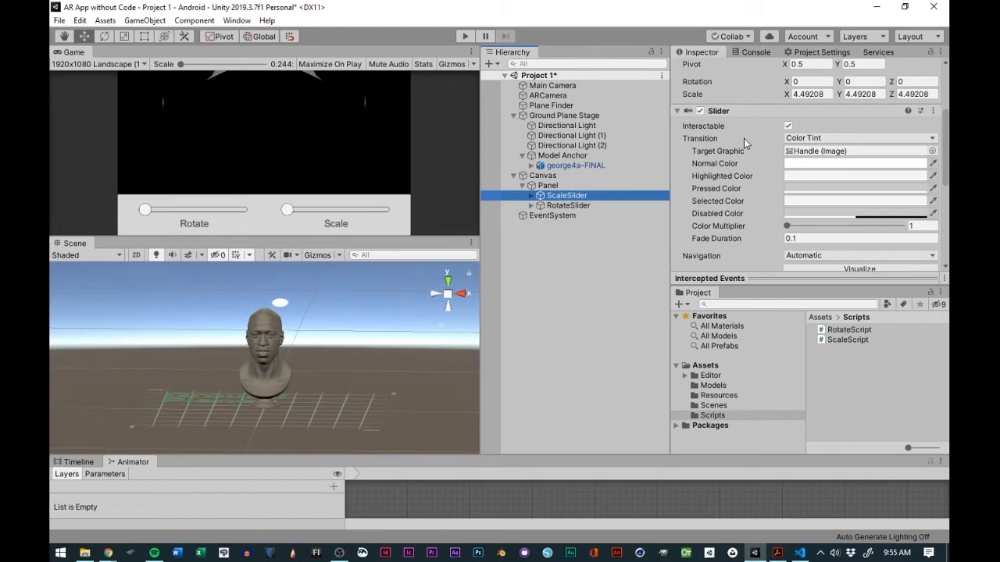
{"action": "scroll", "coordinate": [744, 139], "scroll_direction": "down", "scroll_amount": 5}
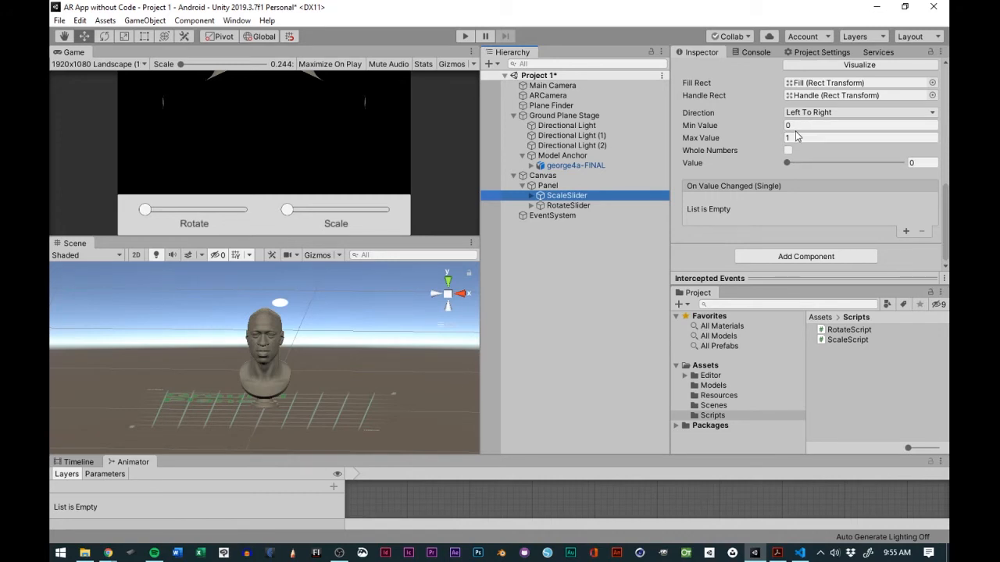
{"action": "scroll", "coordinate": [808, 129], "scroll_direction": "up", "scroll_amount": 6}
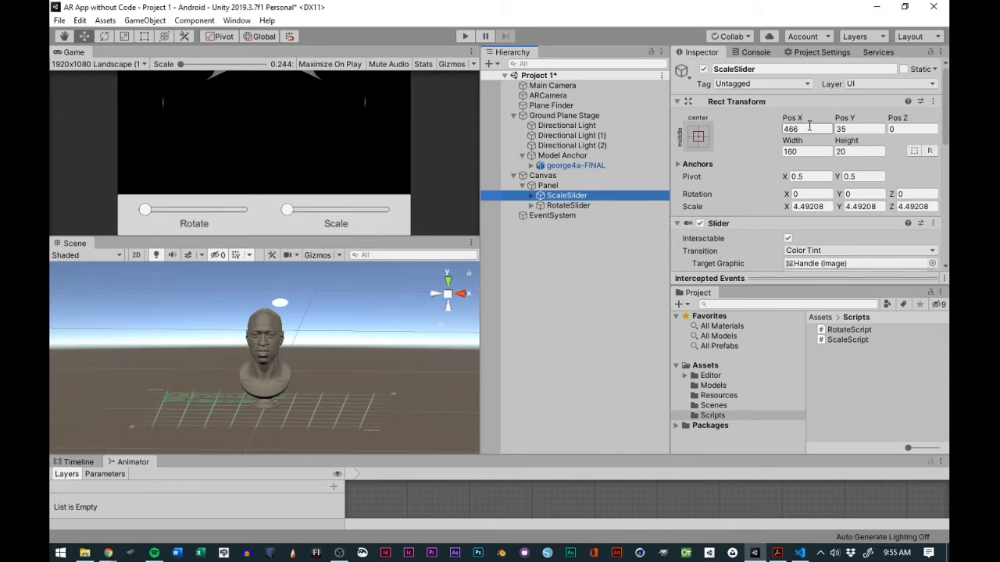
Step: Try scaling george4a-FINAL to 0 on the X, Y and Z axes, and undo the scale changes
{"action": "left_click", "coordinate": [566, 165]}
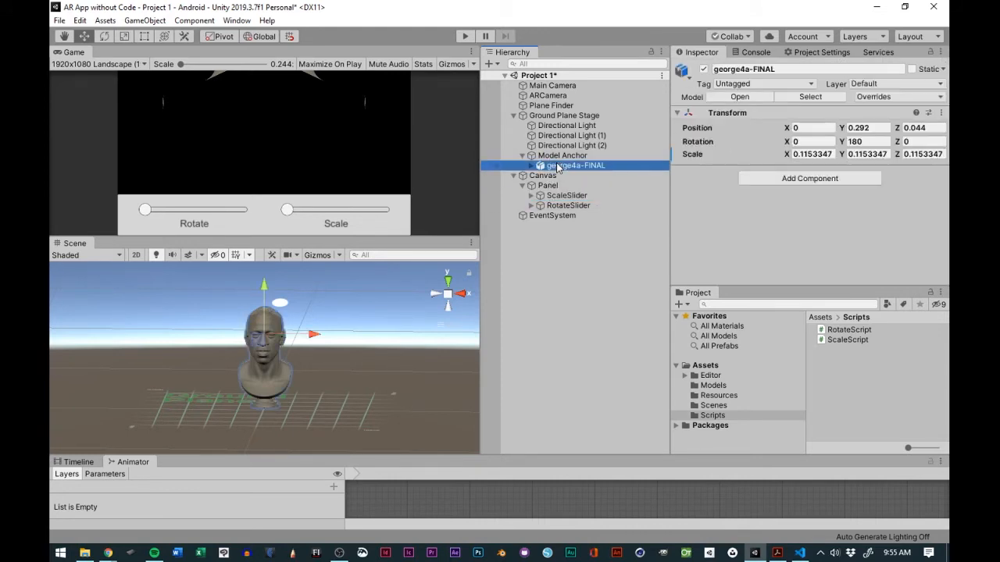
{"action": "left_click", "coordinate": [814, 154]}
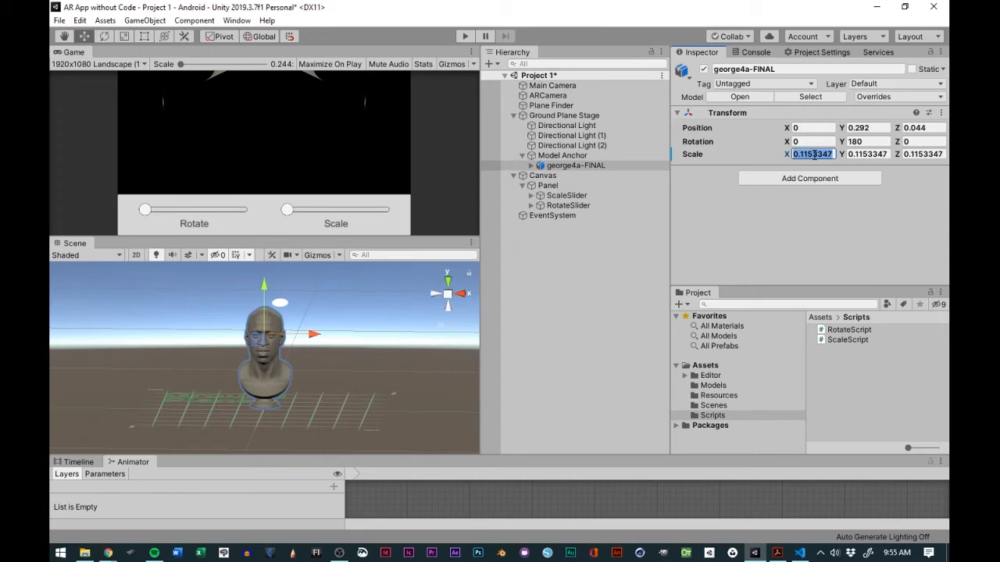
{"action": "type", "text": "0"}
{"action": "left_click", "coordinate": [866, 154]}
{"action": "type", "text": "0"}
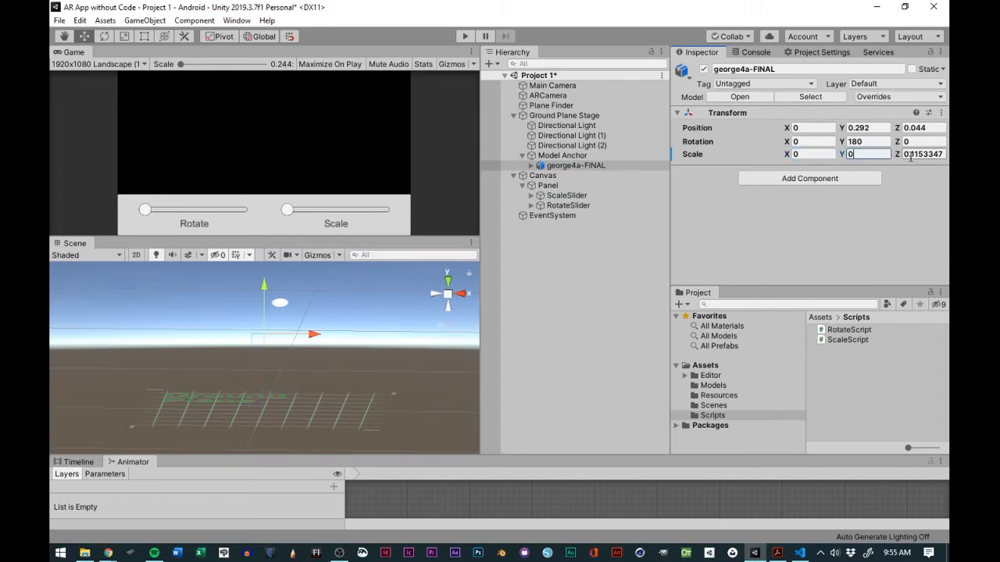
{"action": "left_click", "coordinate": [910, 155]}
{"action": "type", "text": "0"}
{"action": "key", "text": "ctrl+z"}
{"action": "key", "text": "ctrl+z"}
{"action": "key", "text": "ctrl+z"}
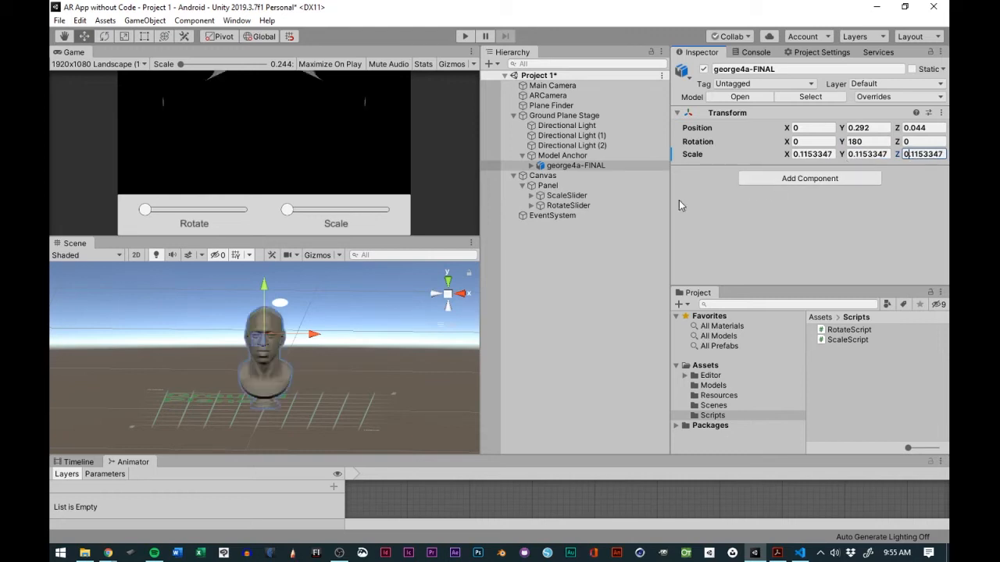
Step: Set ScaleSlider's Min Value to 0.05 and Max Value to 4
{"action": "left_click", "coordinate": [579, 200]}
{"action": "scroll", "coordinate": [814, 217], "scroll_direction": "down", "scroll_amount": 8}
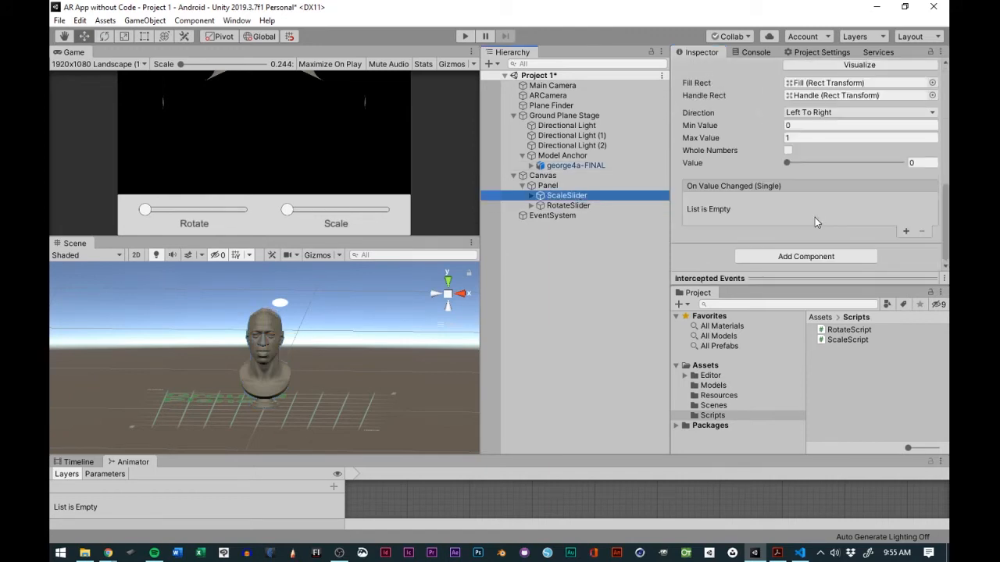
{"action": "left_click", "coordinate": [806, 137]}
{"action": "left_click", "coordinate": [786, 126]}
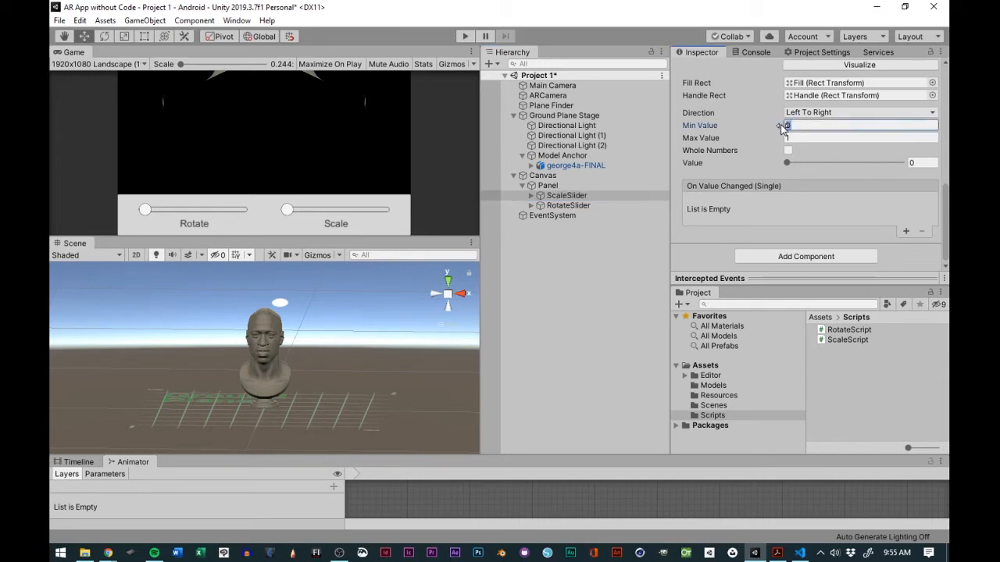
{"action": "key", "text": "BackSpace"}
{"action": "type", "text": ".1"}
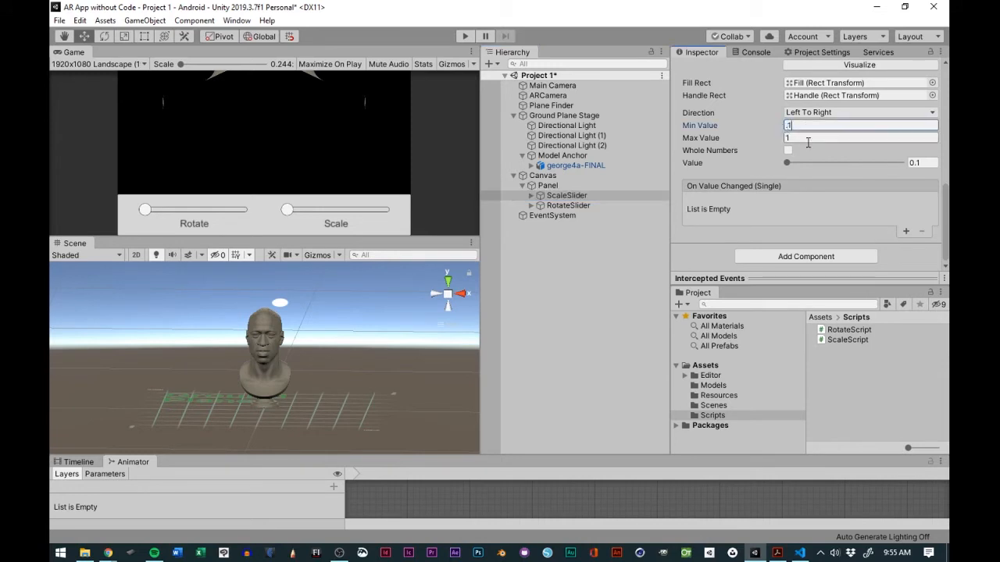
{"action": "double_click", "coordinate": [806, 125]}
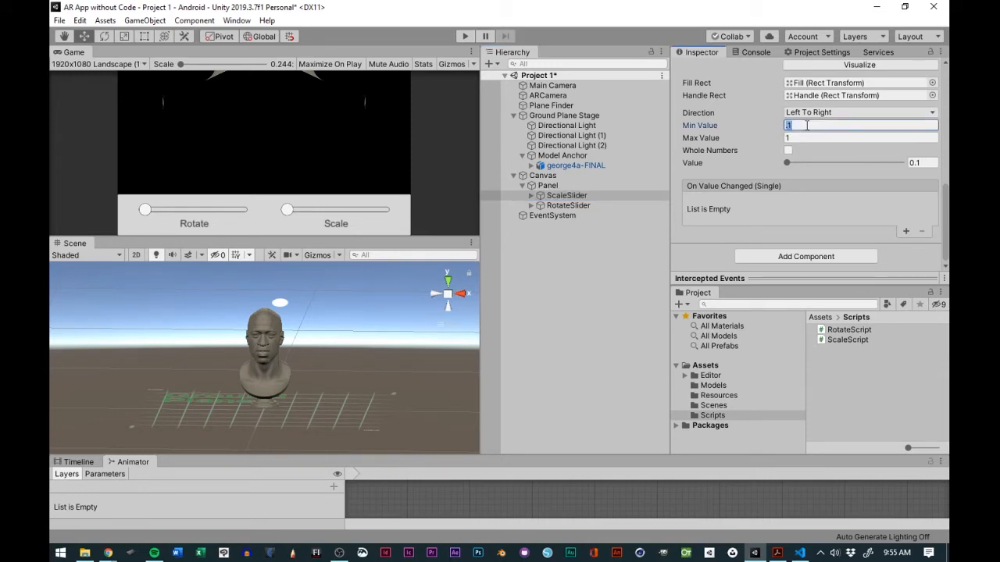
{"action": "type", "text": ".05"}
{"action": "left_click", "coordinate": [800, 137]}
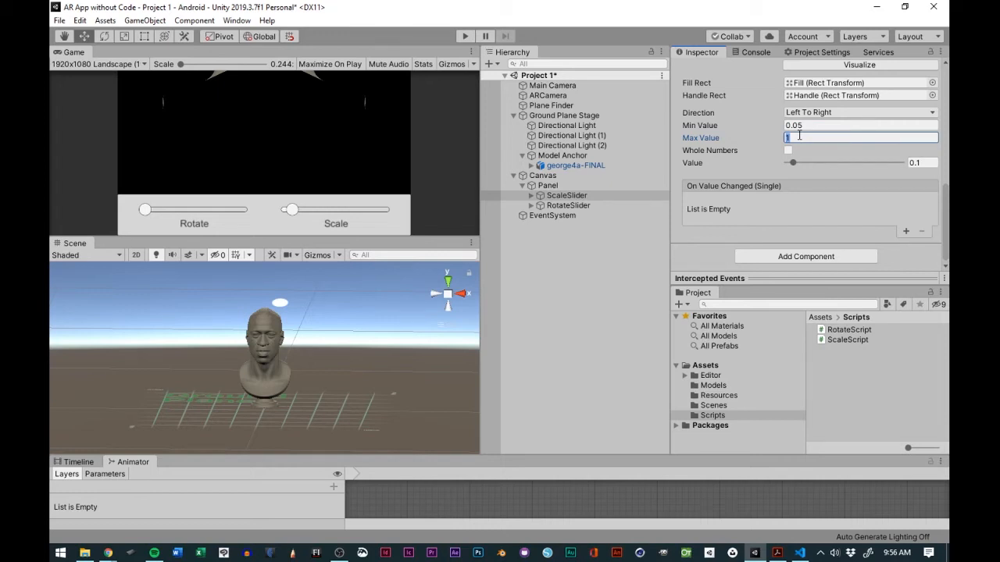
{"action": "type", "text": "4"}
{"action": "key", "text": "BackSpace"}
{"action": "type", "text": "4"}
Step: Save the scene and the project with the new scale range
{"action": "left_click", "coordinate": [59, 21]}
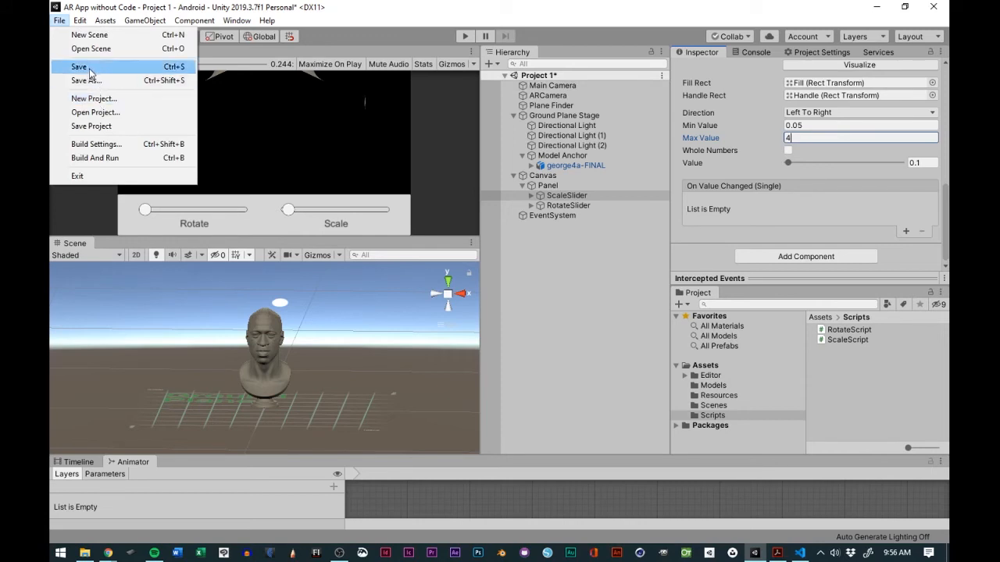
{"action": "left_click", "coordinate": [89, 69]}
{"action": "left_click", "coordinate": [59, 20]}
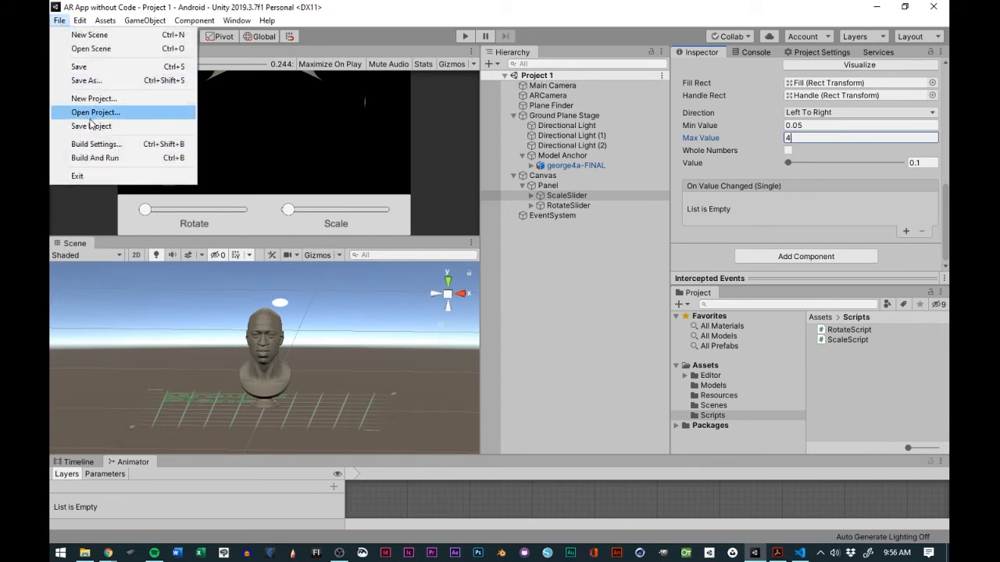
{"action": "left_click", "coordinate": [92, 127]}
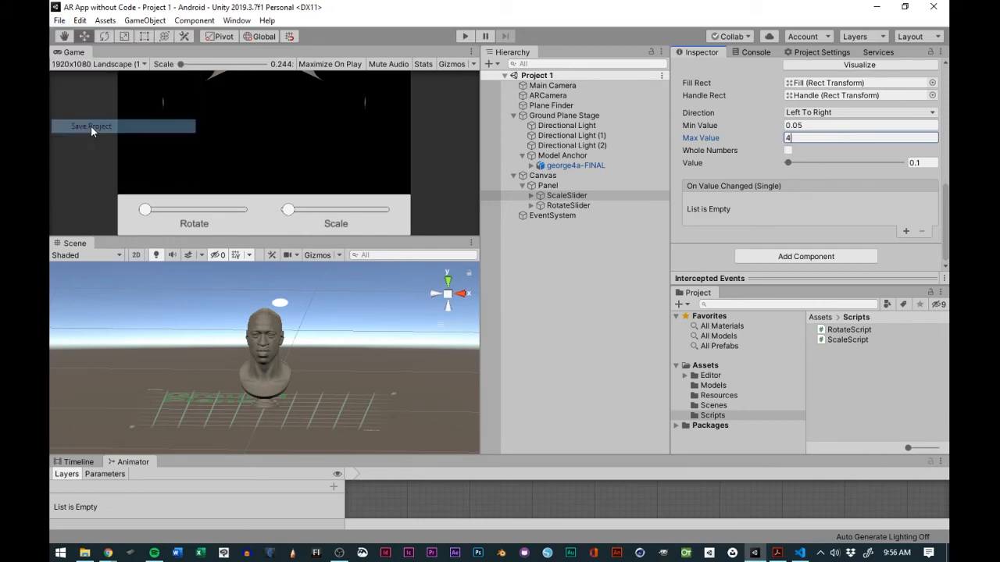
Step: Set the Max Value of RotateSlider's Slider component to 360
{"action": "left_click", "coordinate": [582, 204]}
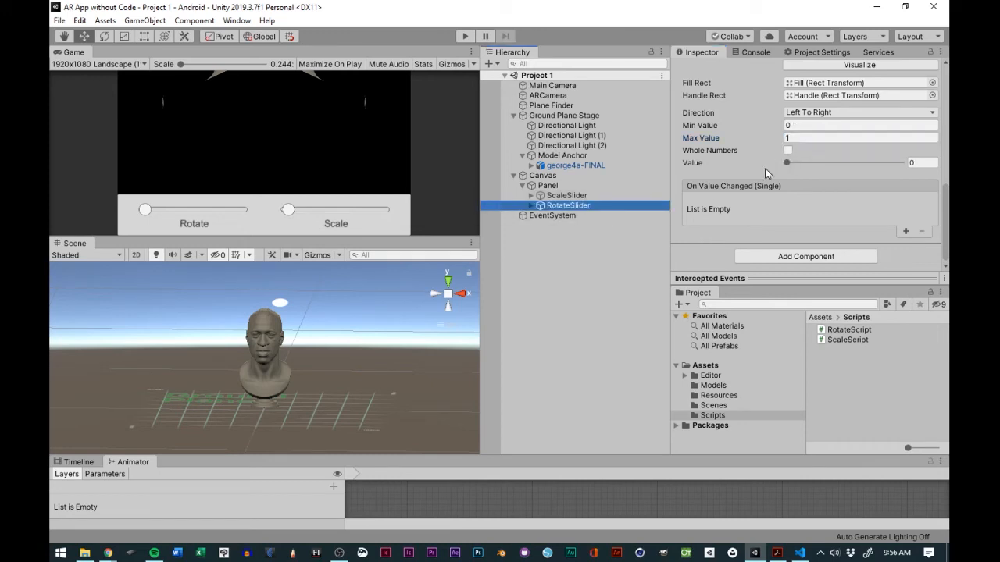
{"action": "scroll", "coordinate": [742, 170], "scroll_direction": "up", "scroll_amount": 5}
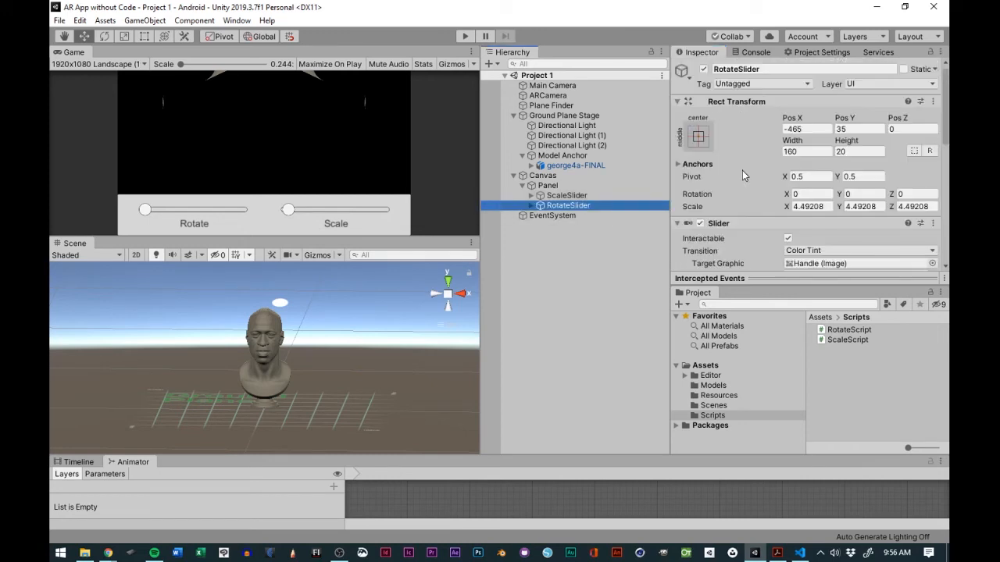
{"action": "scroll", "coordinate": [742, 170], "scroll_direction": "down", "scroll_amount": 5}
{"action": "scroll", "coordinate": [743, 170], "scroll_direction": "up", "scroll_amount": 5}
{"action": "scroll", "coordinate": [742, 171], "scroll_direction": "down", "scroll_amount": 2}
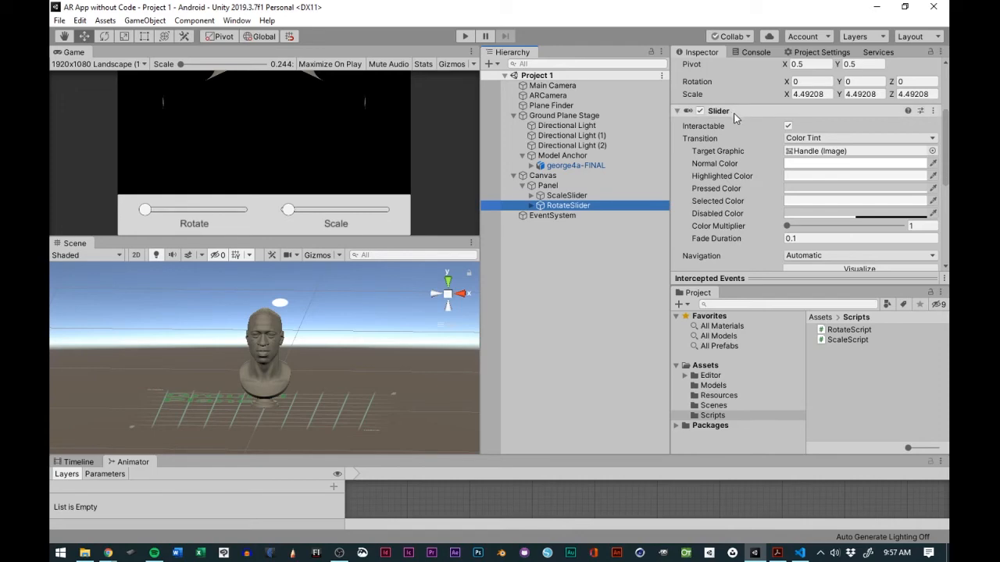
{"action": "scroll", "coordinate": [736, 113], "scroll_direction": "up", "scroll_amount": 3}
{"action": "scroll", "coordinate": [758, 194], "scroll_direction": "down", "scroll_amount": 5}
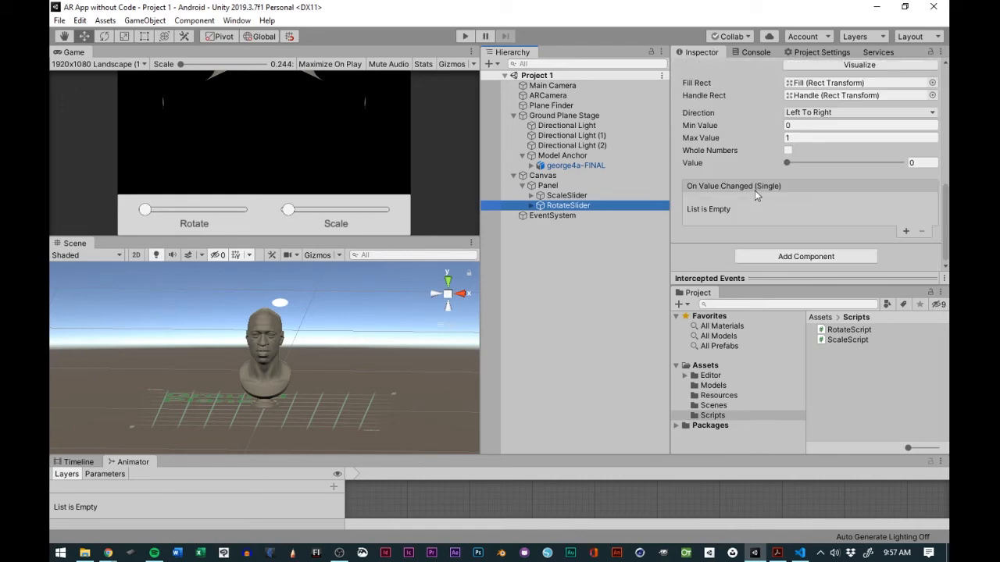
{"action": "left_click", "coordinate": [813, 139]}
{"action": "left_click", "coordinate": [811, 125]}
{"action": "left_click", "coordinate": [797, 139]}
{"action": "left_click", "coordinate": [806, 123]}
{"action": "left_click", "coordinate": [810, 135]}
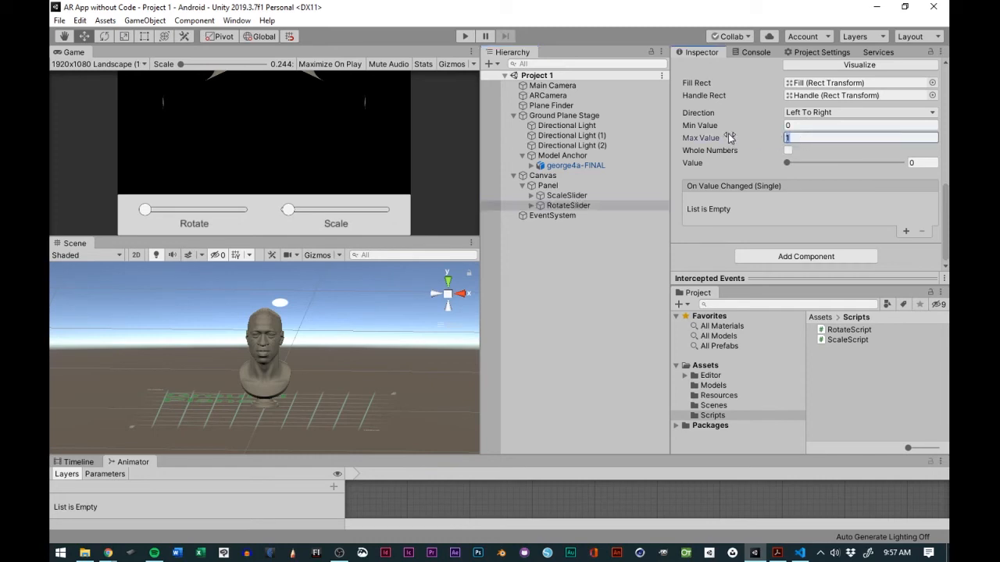
{"action": "type", "text": "360"}
Step: Restrict RotateSlider to whole numbers and save the scene
{"action": "left_click", "coordinate": [788, 151]}
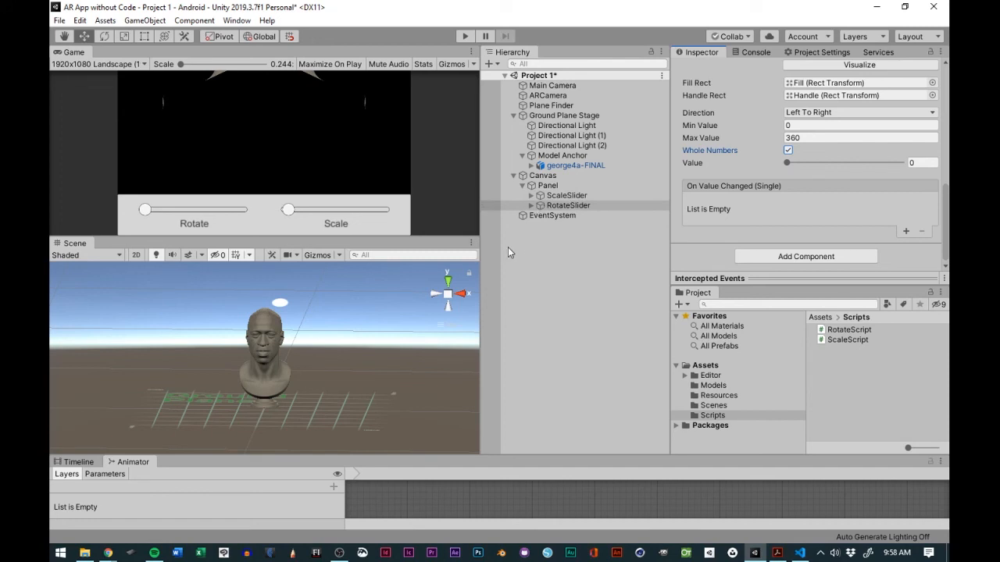
{"action": "left_click", "coordinate": [60, 20]}
{"action": "left_click", "coordinate": [86, 68]}
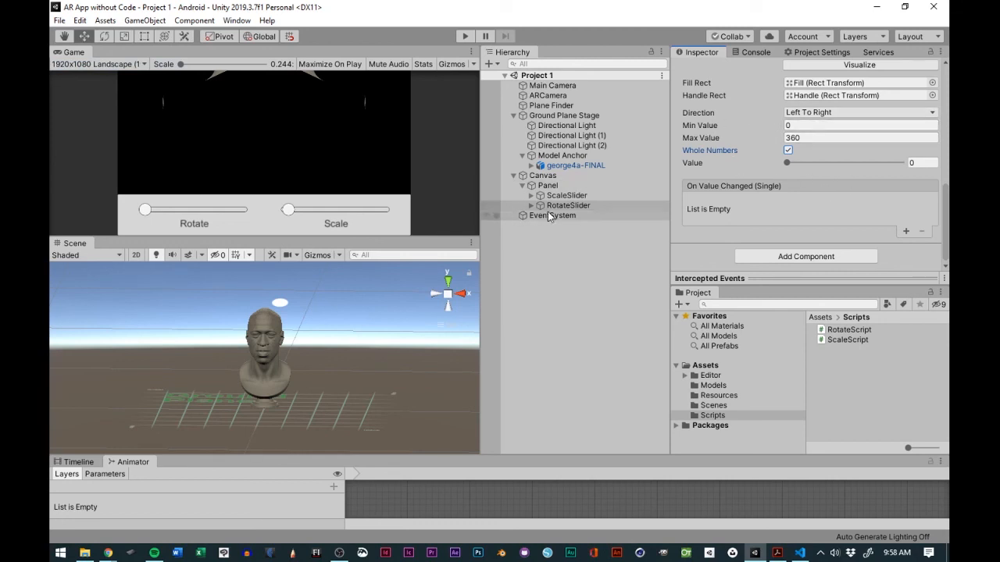
Step: Check ScaleSlider's settings, and run the scene in Play mode to test the Rotate and Scale sliders on the bust
{"action": "left_click", "coordinate": [566, 196]}
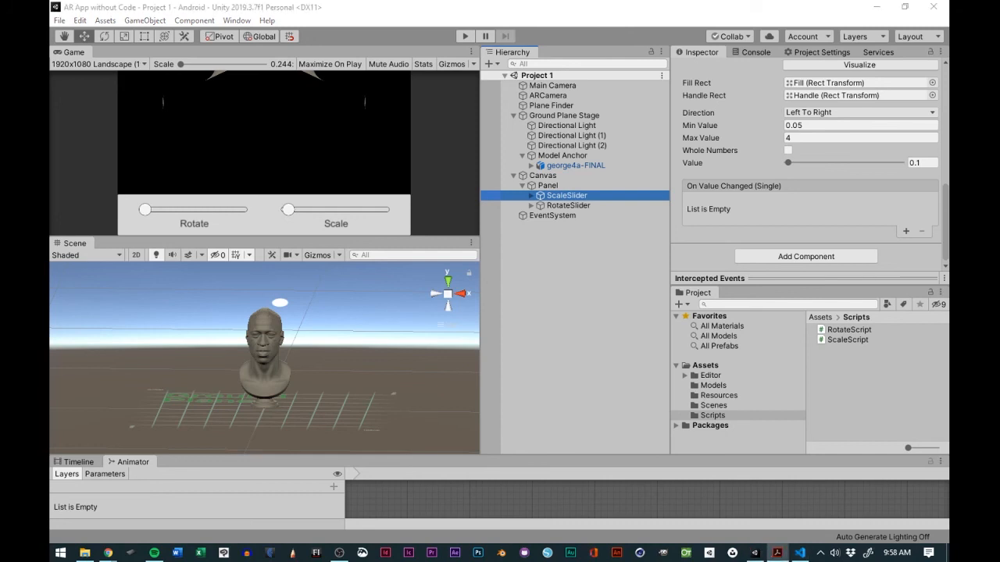
{"action": "left_click", "coordinate": [464, 36]}
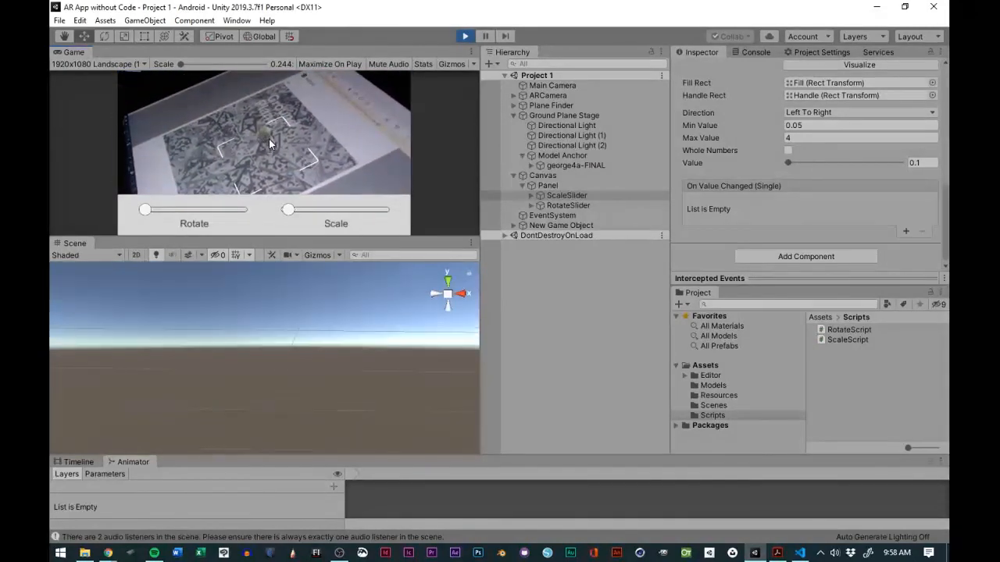
{"action": "mouse_move", "coordinate": [146, 211]}
{"action": "left_mouse_down"}
{"action": "mouse_move", "coordinate": [241, 211]}
{"action": "mouse_move", "coordinate": [145, 209]}
{"action": "left_mouse_up"}
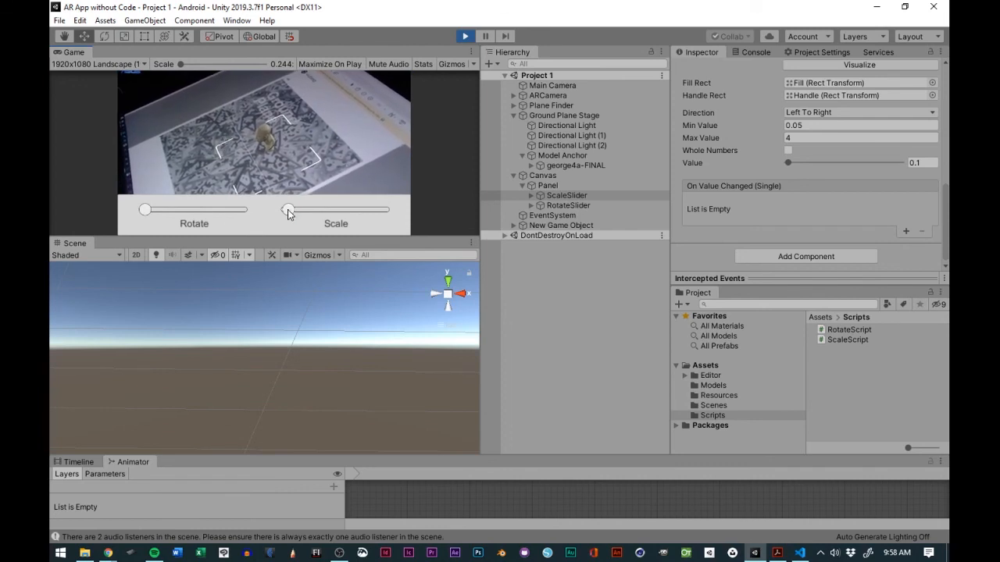
{"action": "mouse_move", "coordinate": [288, 212]}
{"action": "left_mouse_down"}
{"action": "mouse_move", "coordinate": [319, 214]}
{"action": "mouse_move", "coordinate": [291, 212]}
{"action": "left_mouse_up"}
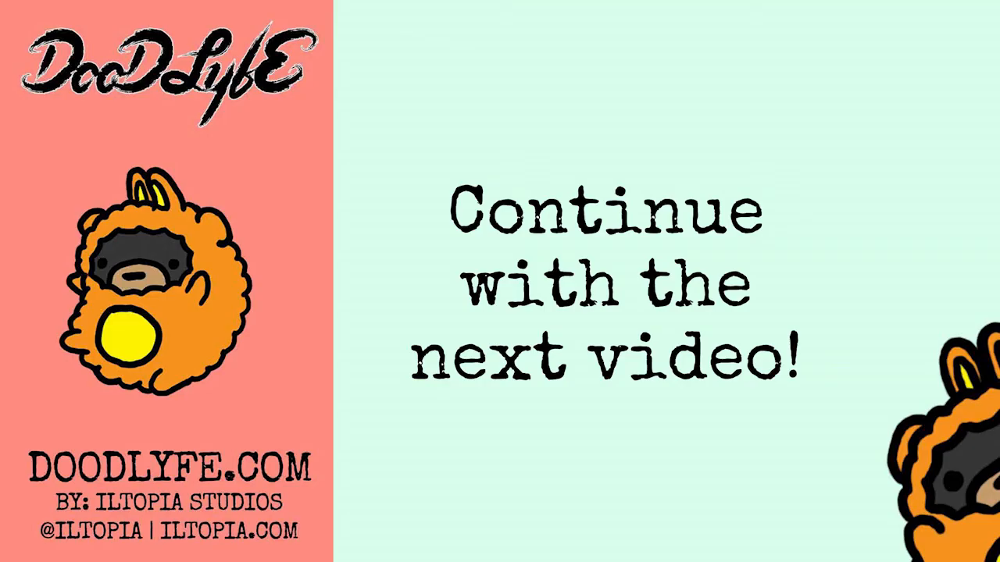